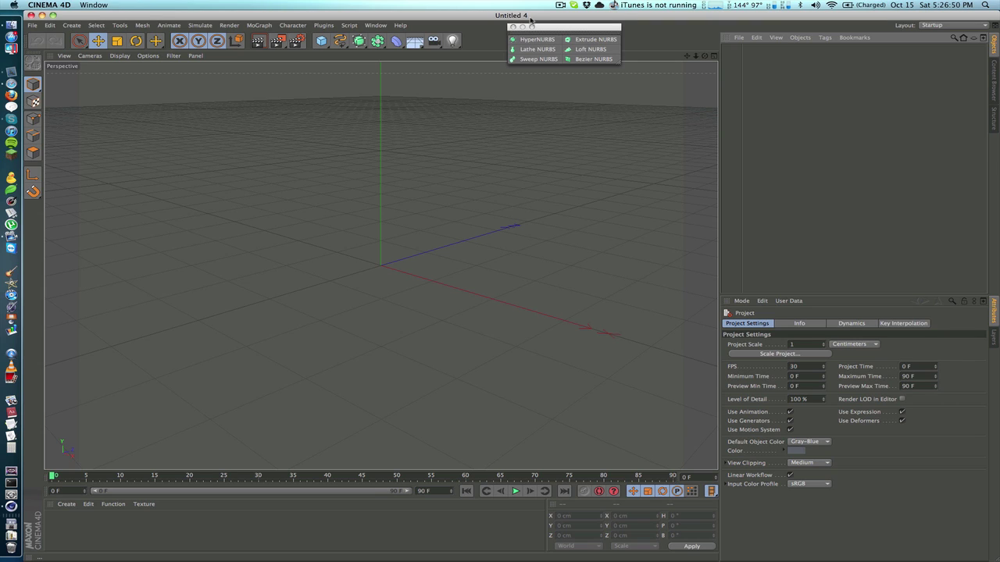
click(359, 42)
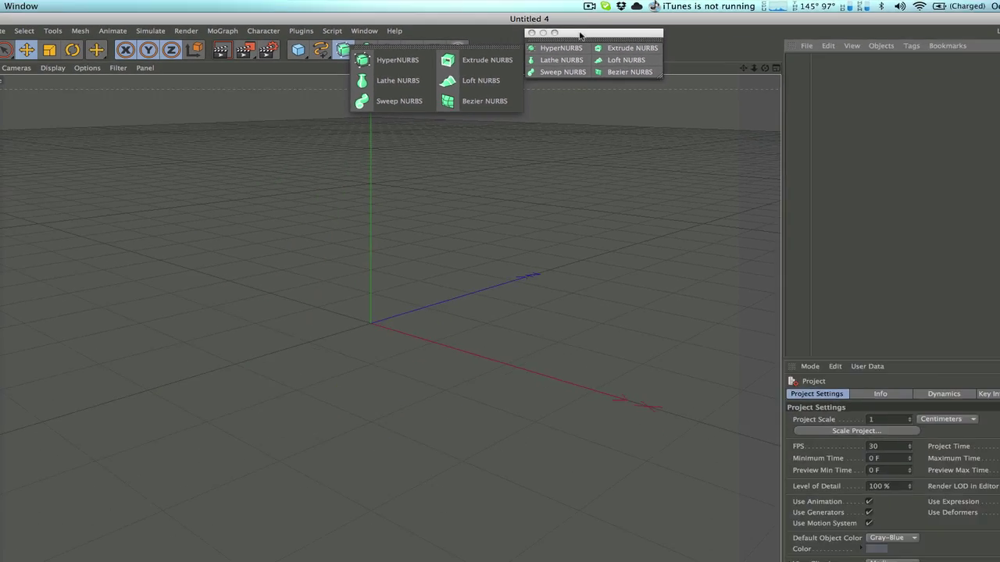
click(725, 72)
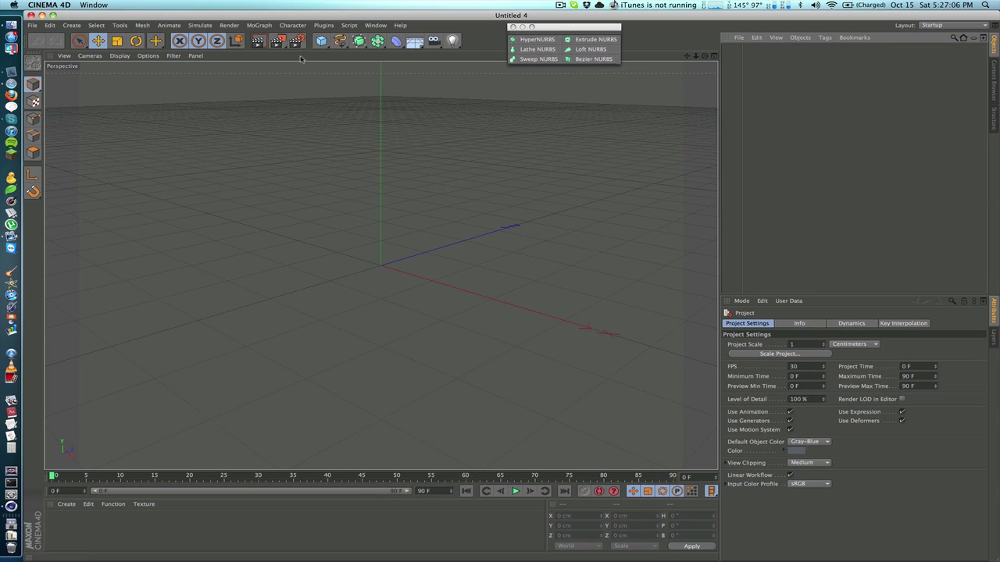
Add a cube primitive and set its X, Y and Z segments to 4 each.
click(321, 41)
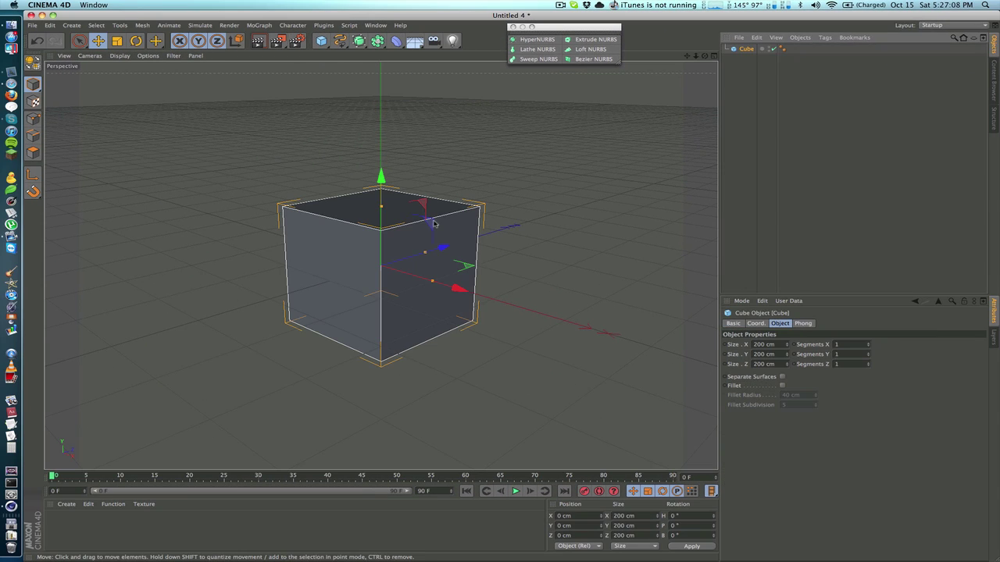
double_click(853, 344)
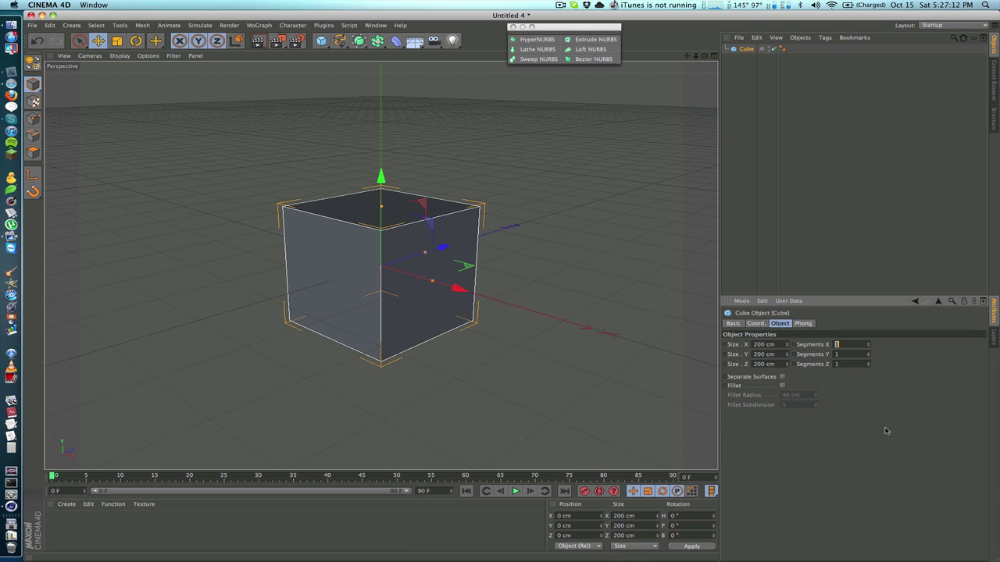
text(4)
key(Tab)
text(4)
key(Tab)
text(4)
key(Return)
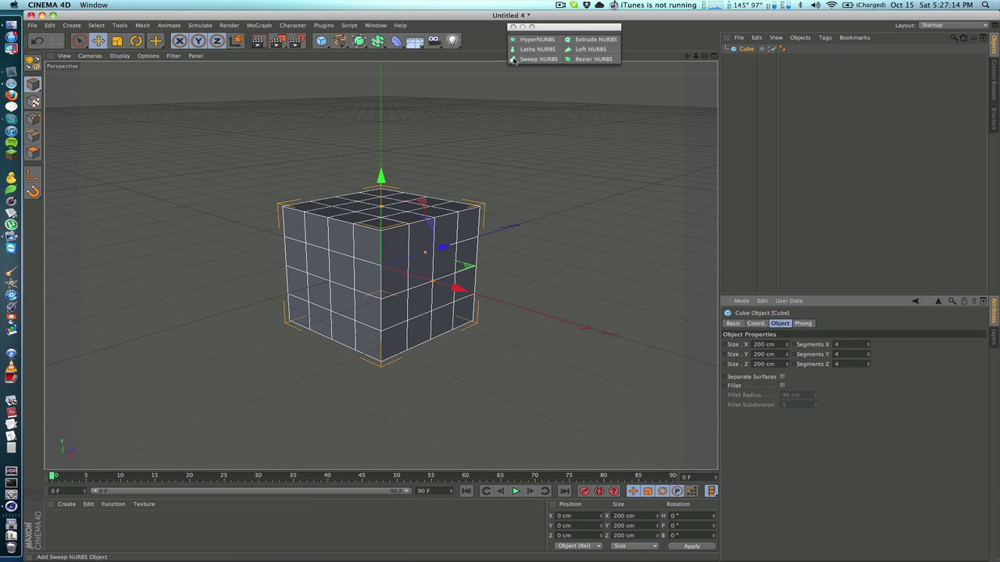
Add a HyperNURBS object, make the cube its child and render the smoothed result in the viewport.
click(538, 39)
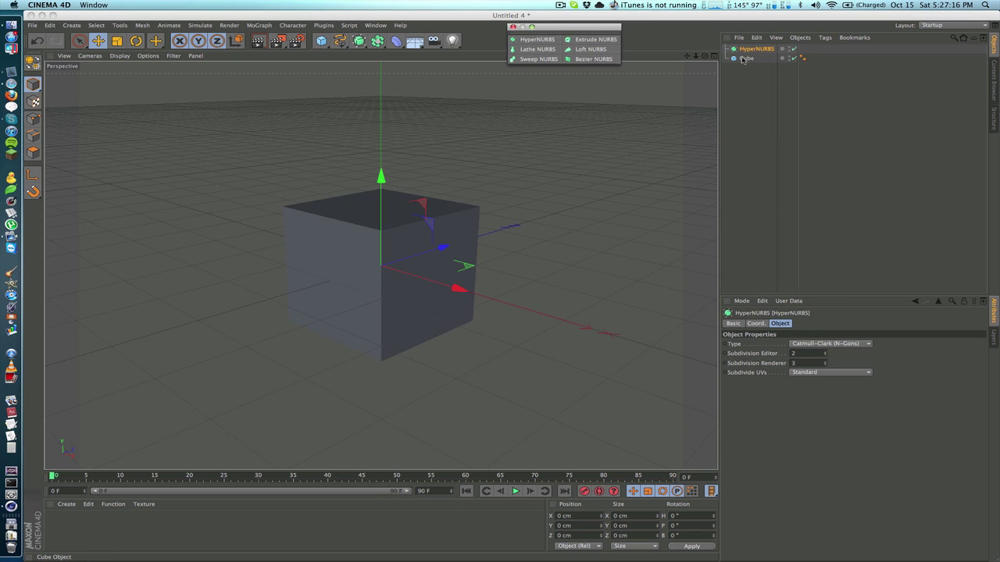
drag(743, 60, 749, 50)
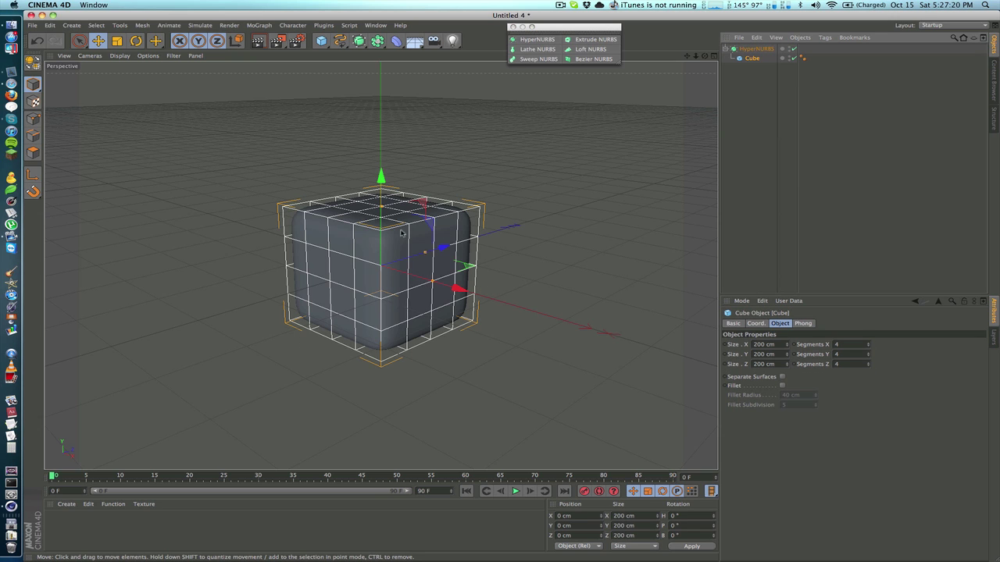
click(571, 198)
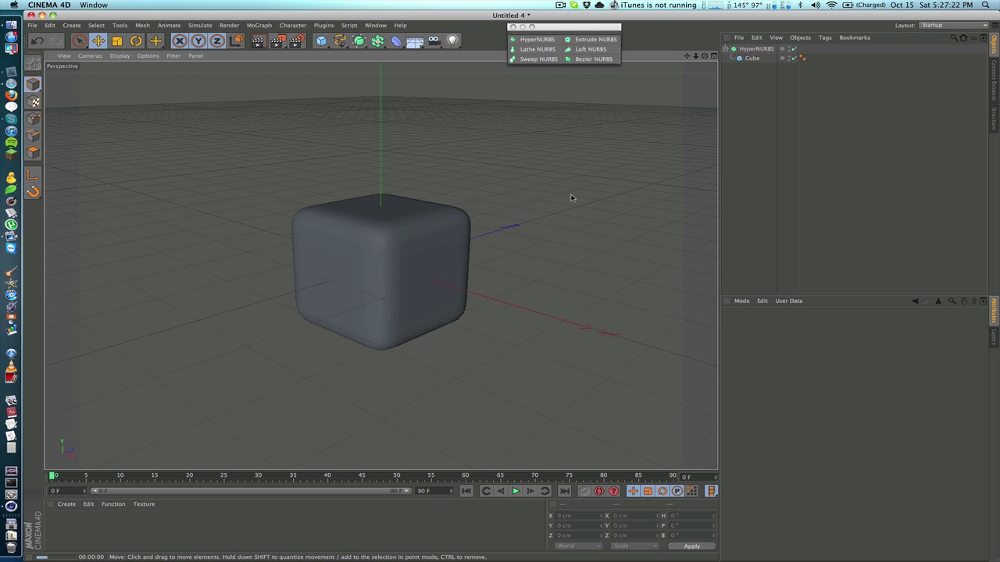
key(super+r)
Set the HyperNURBS editor subdivision to 6 and render the viewport with nothing selected.
click(762, 50)
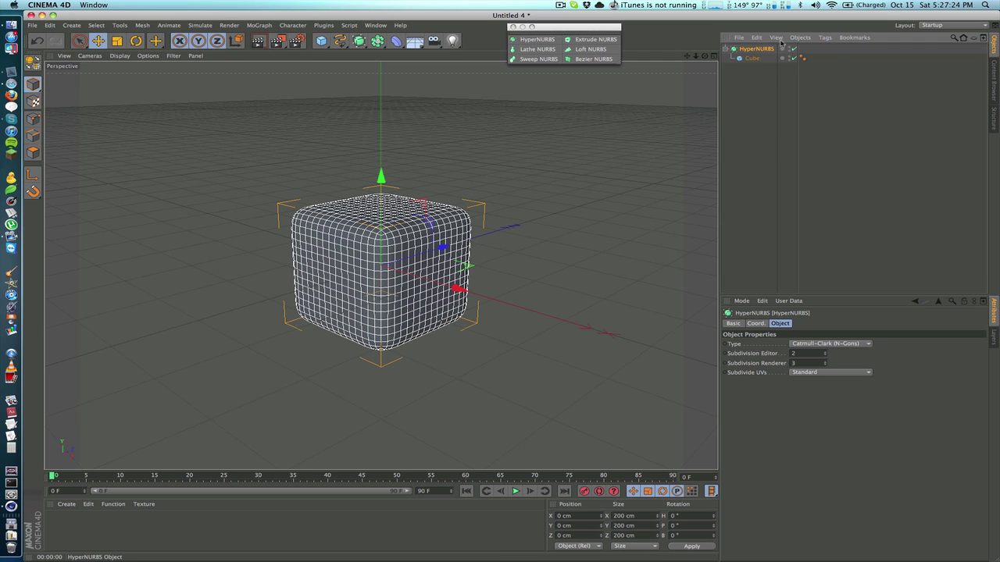
click(814, 354)
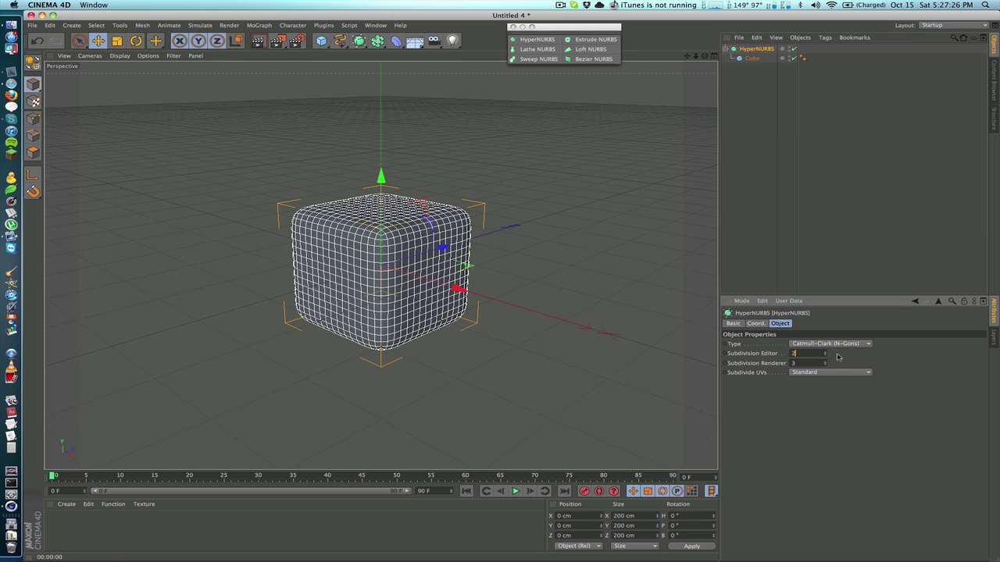
text(6)
key(Return)
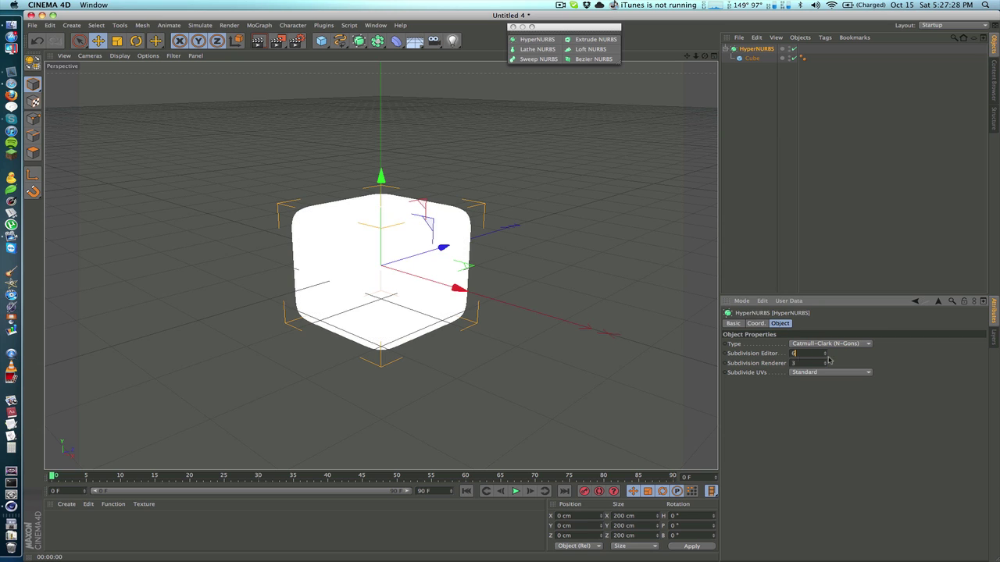
click(606, 289)
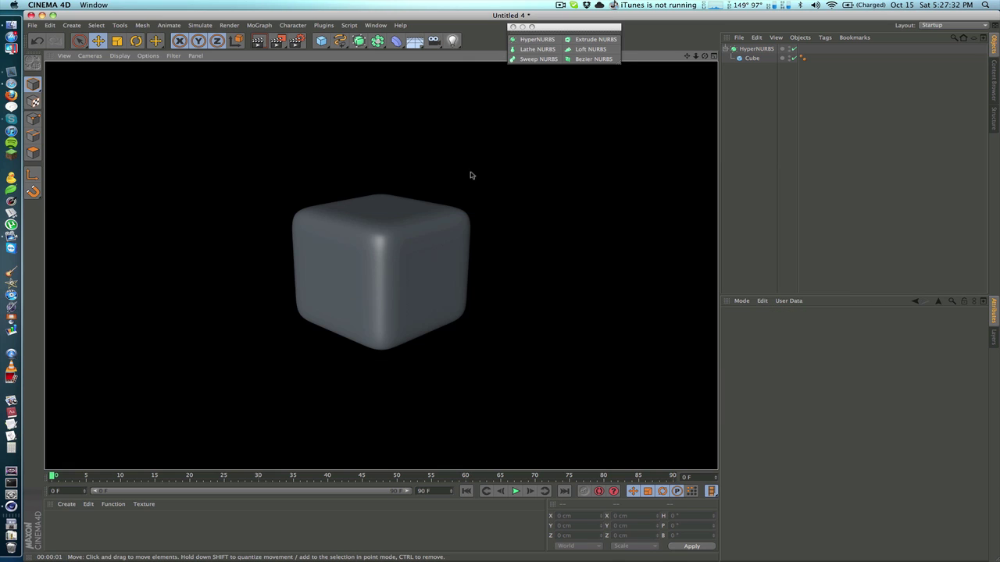
Lower the HyperNURBS editor subdivision to 1 and render the viewport for comparison.
click(765, 49)
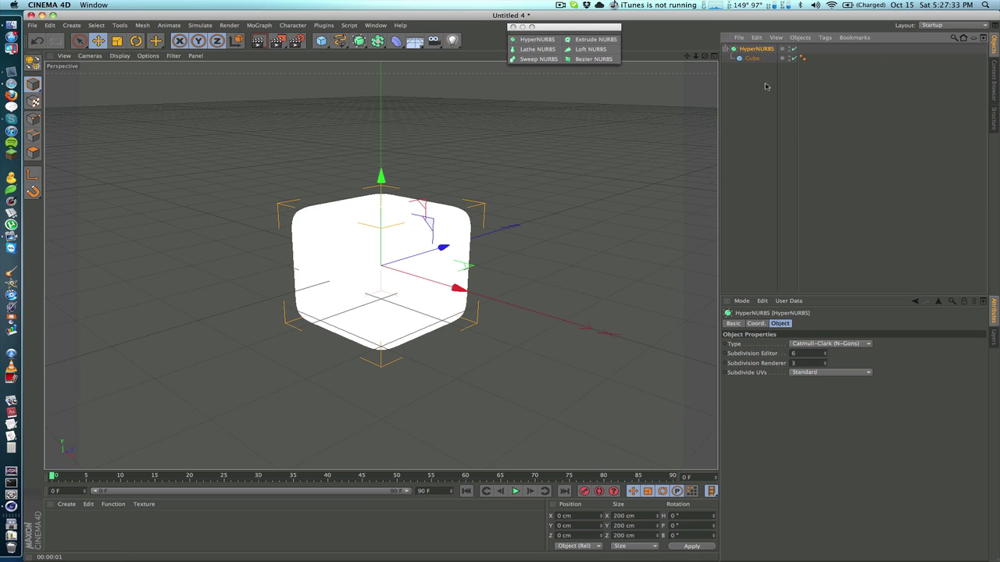
click(824, 359)
click(823, 358)
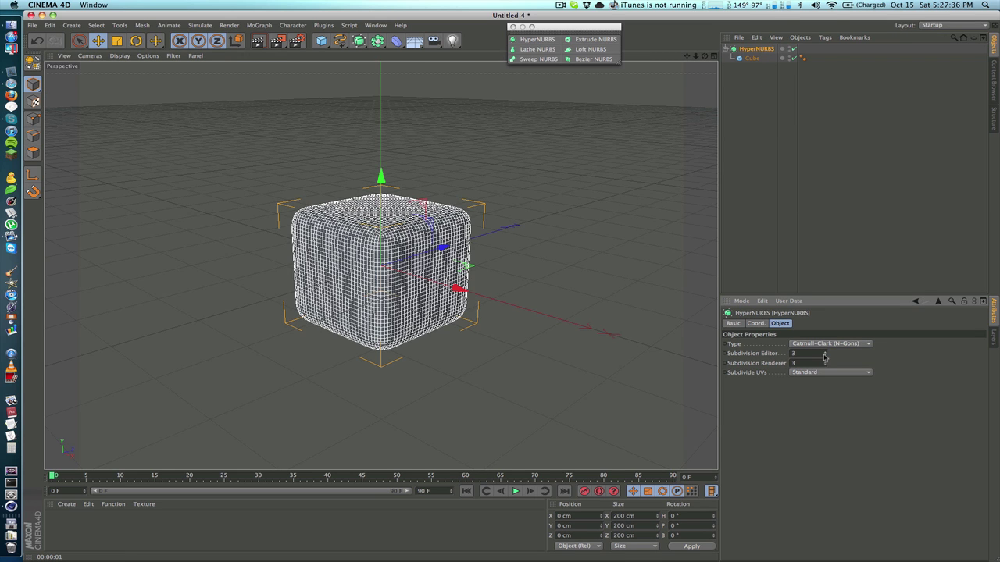
click(824, 358)
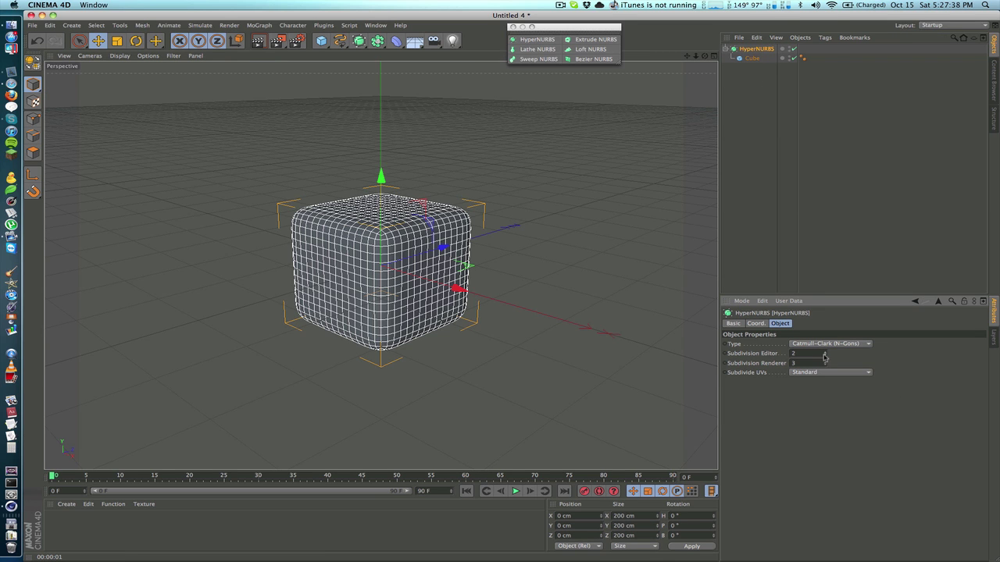
click(823, 359)
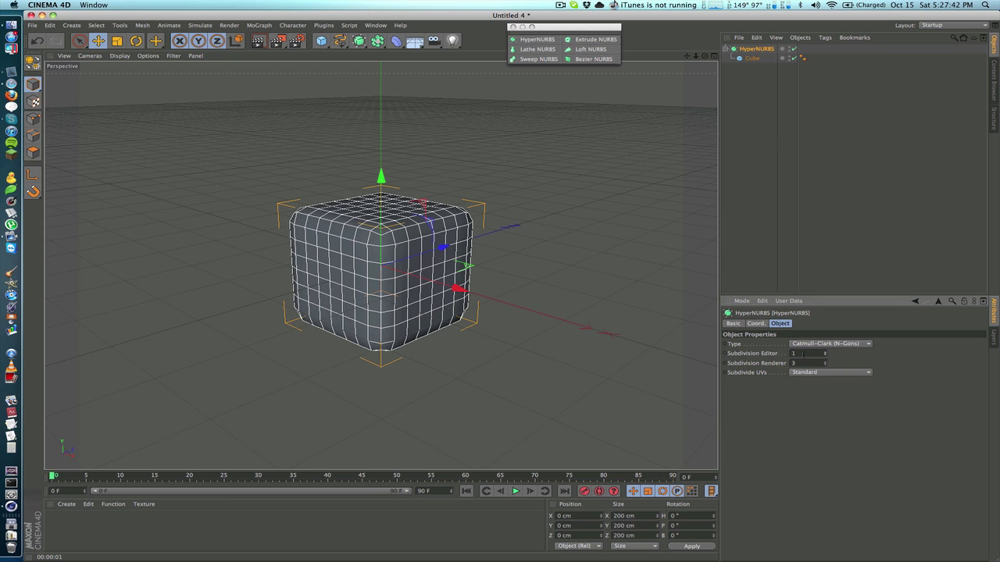
click(642, 346)
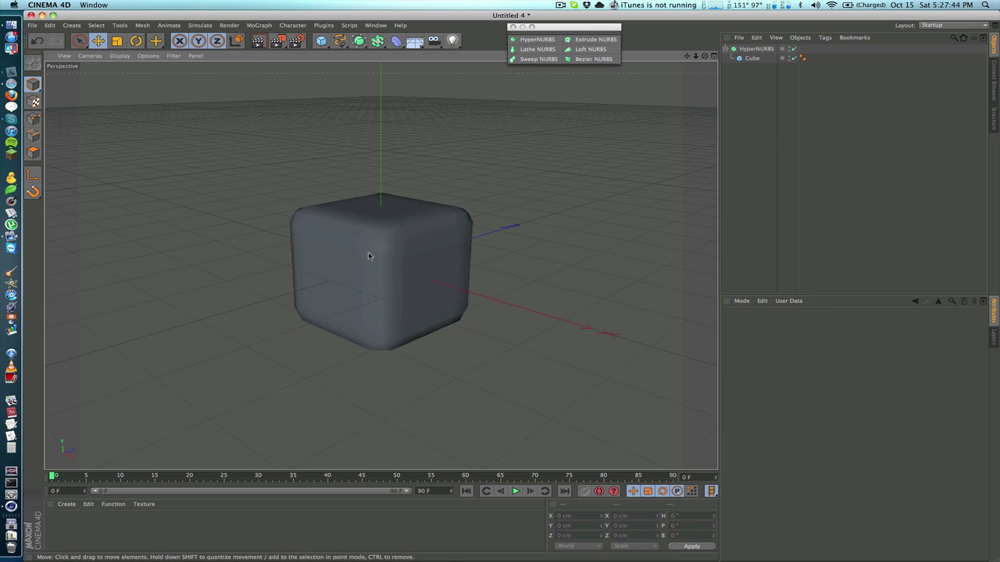
key(super+r)
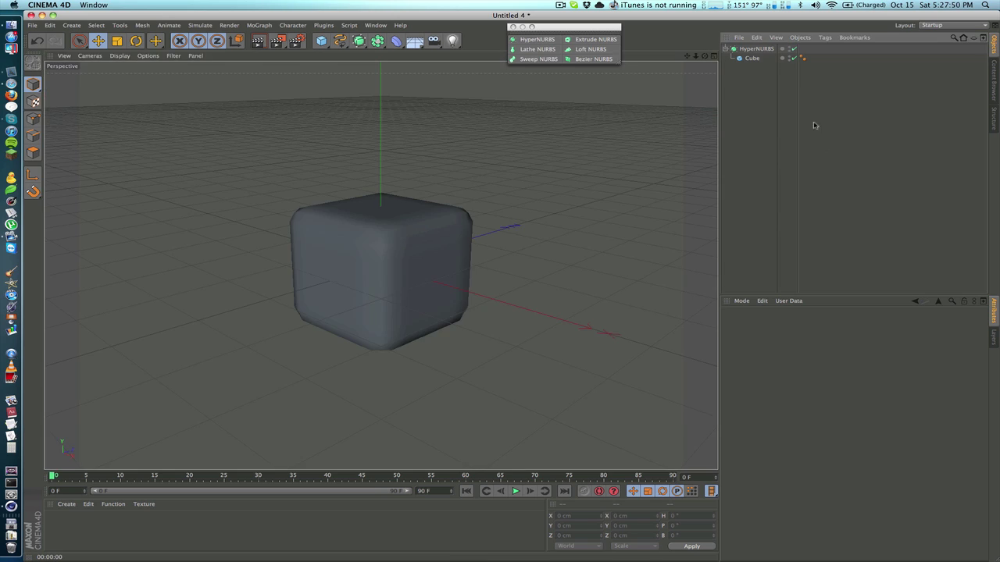
Raise the HyperNURBS editor subdivision to 3, matching the renderer subdivision, and render the viewport.
click(761, 49)
click(823, 352)
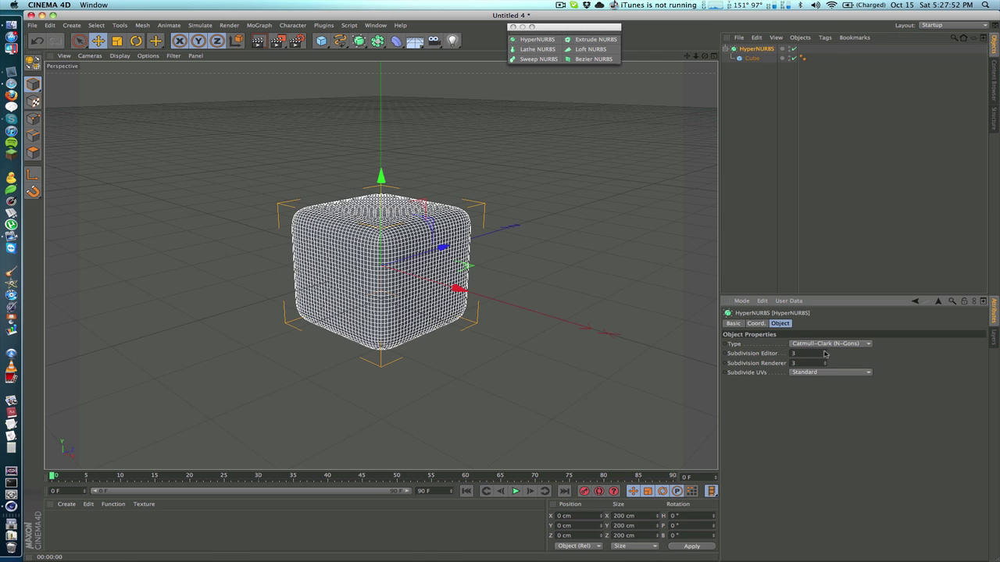
click(605, 278)
key(ctrl+r)
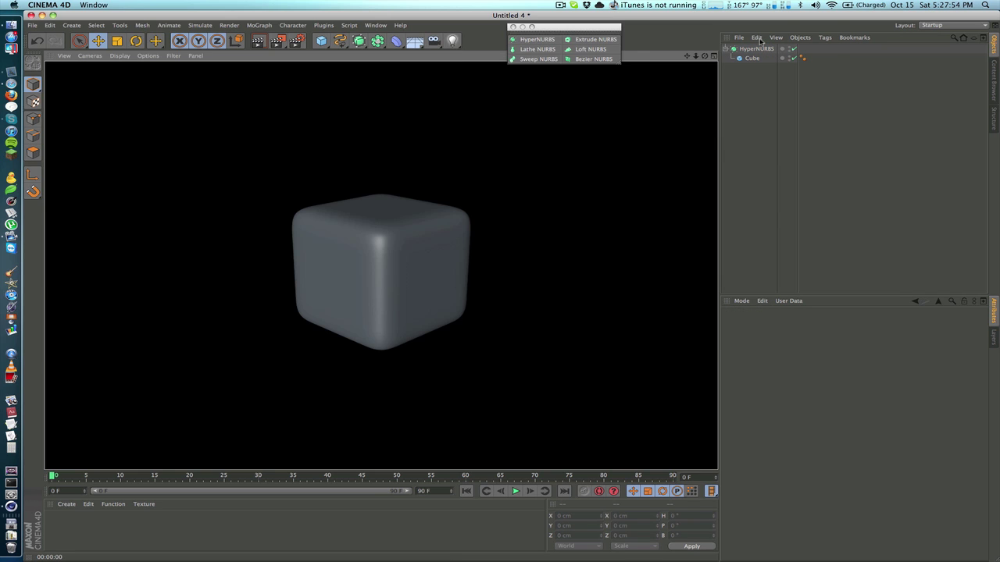
Set the X, Y and Z segments of the cube inside the HyperNURBS to 1 each.
click(757, 49)
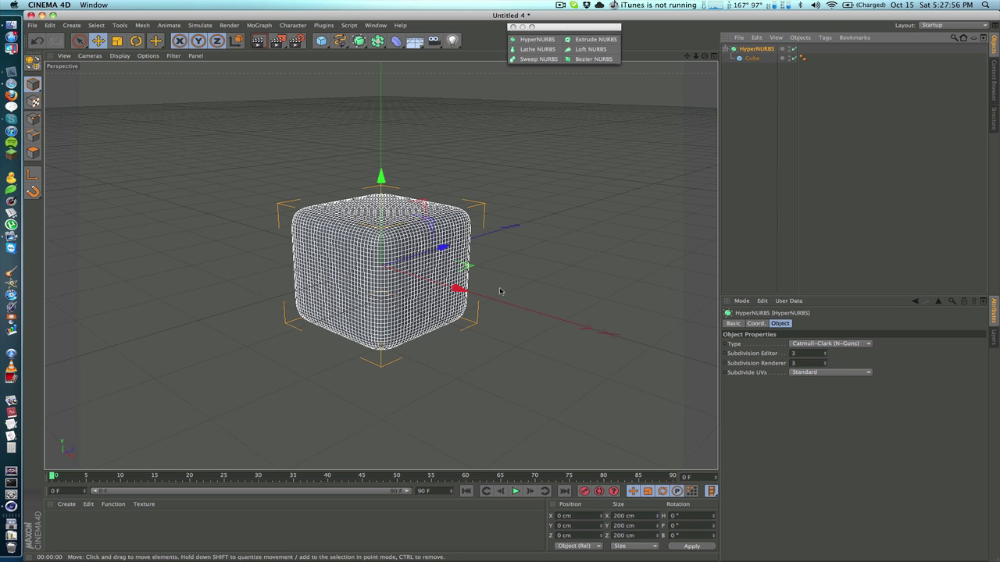
click(763, 56)
click(752, 58)
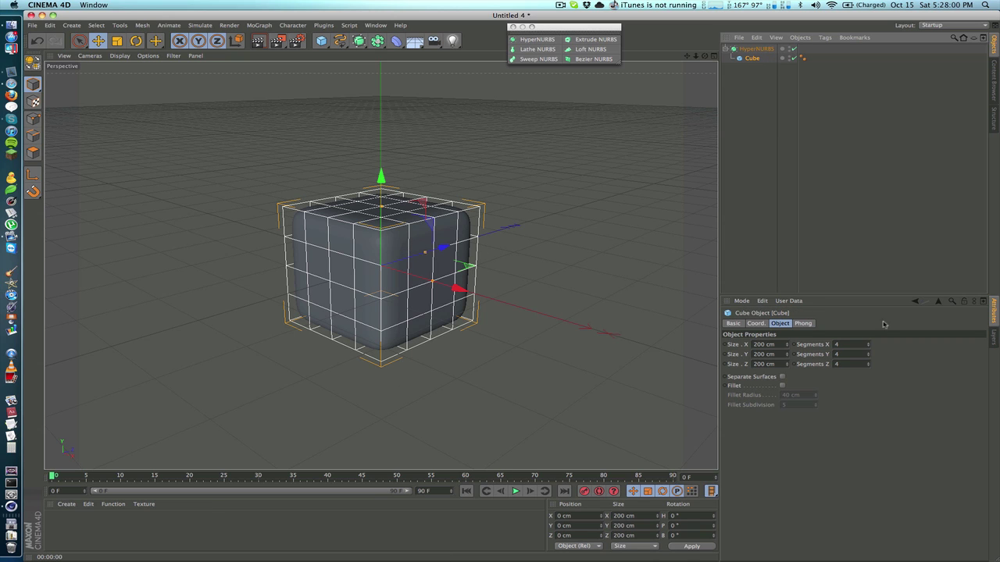
click(849, 345)
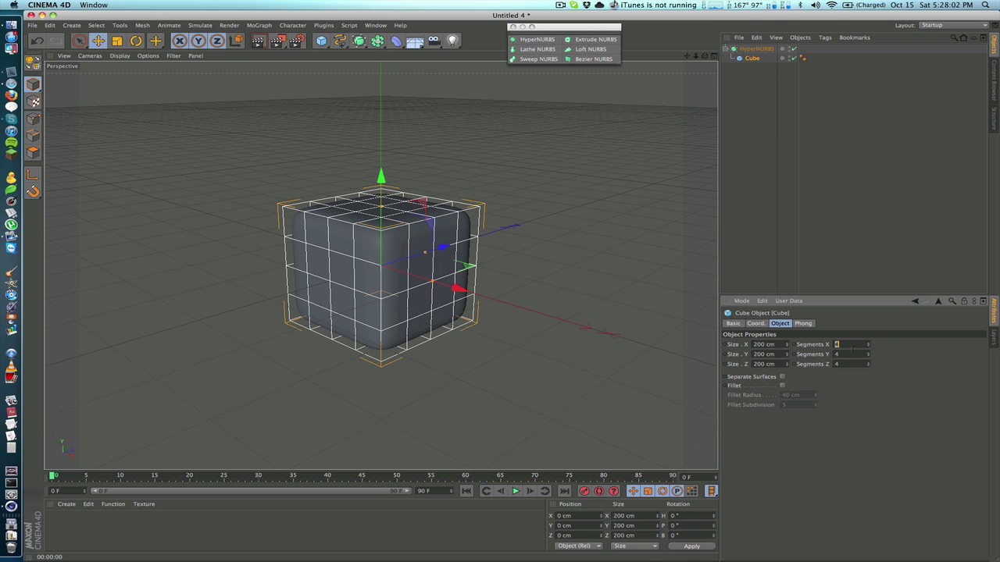
text(1)
key(Tab)
text(1)
key(Tab)
text(1)
key(Return)
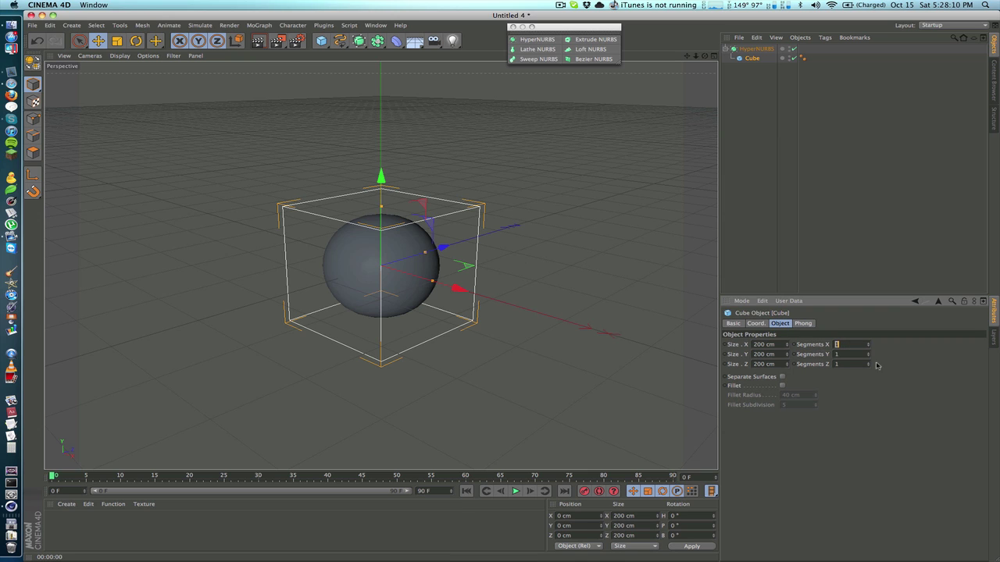
Set the cube's X, Y and Z segments to 3 each and deselect it to view the smoothed shape.
key(Tab)
text(3)
key(Tab)
text(3)
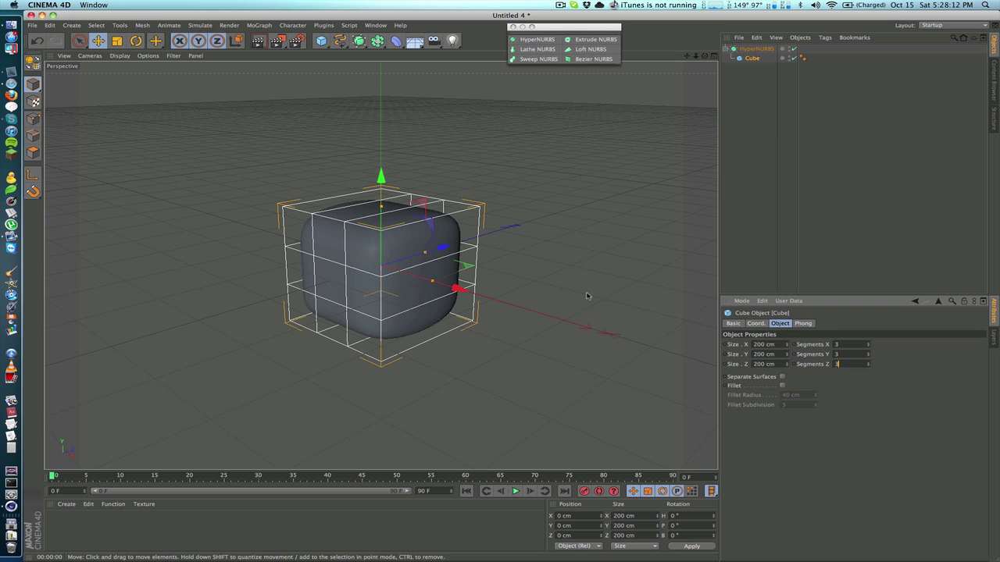
click(588, 295)
click(417, 239)
click(744, 95)
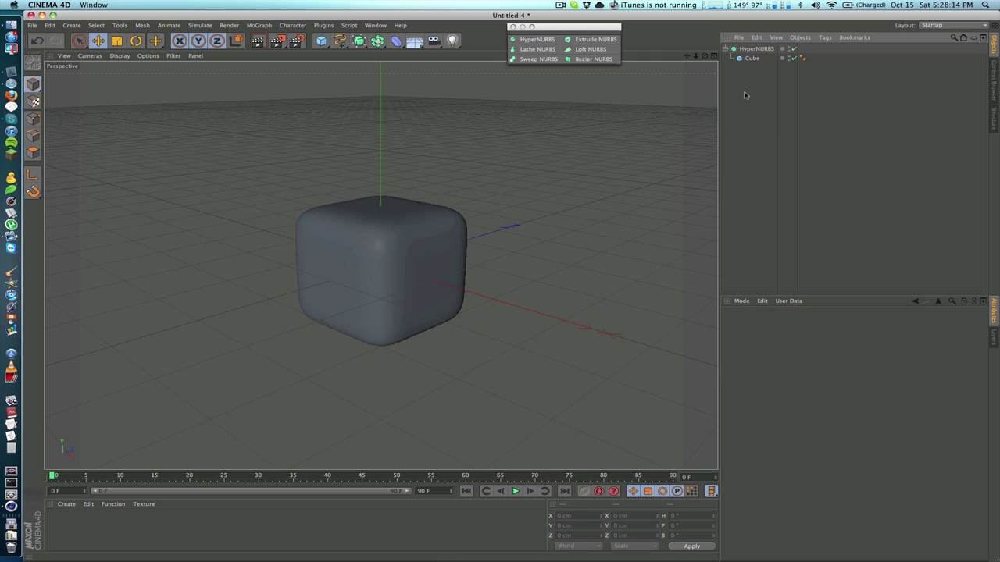
Delete the HyperNURBS object together with its child cube.
click(752, 59)
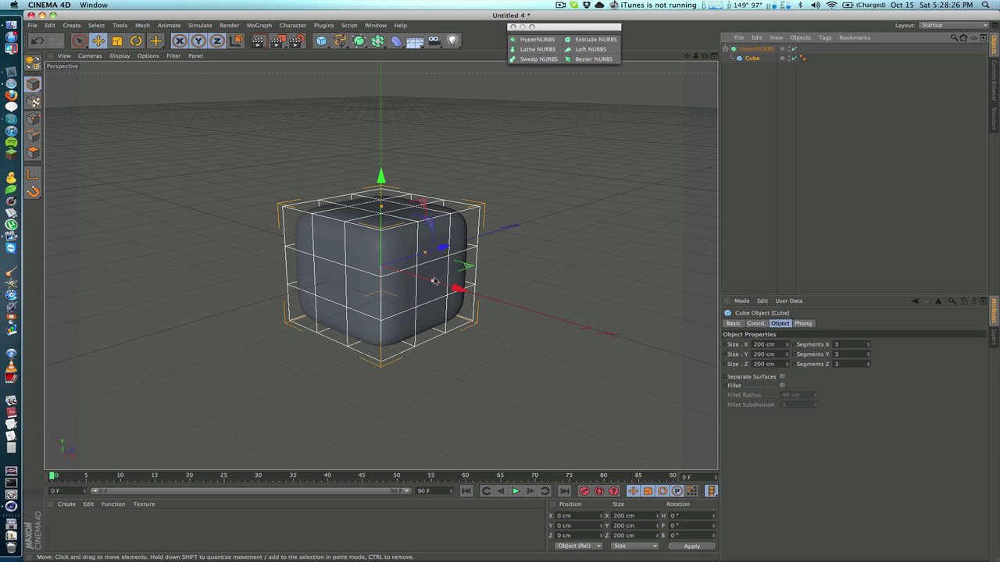
click(777, 125)
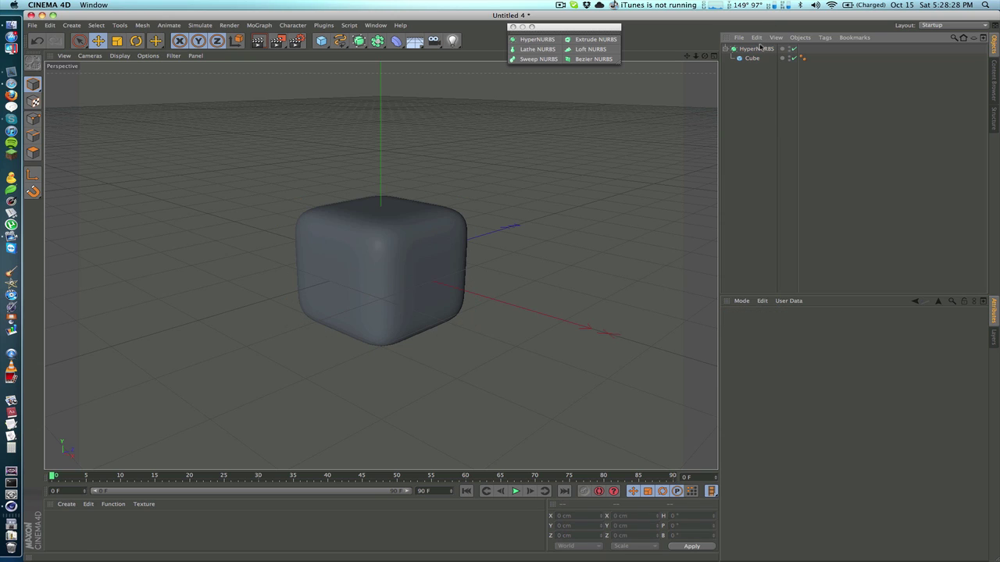
click(756, 49)
key(Delete)
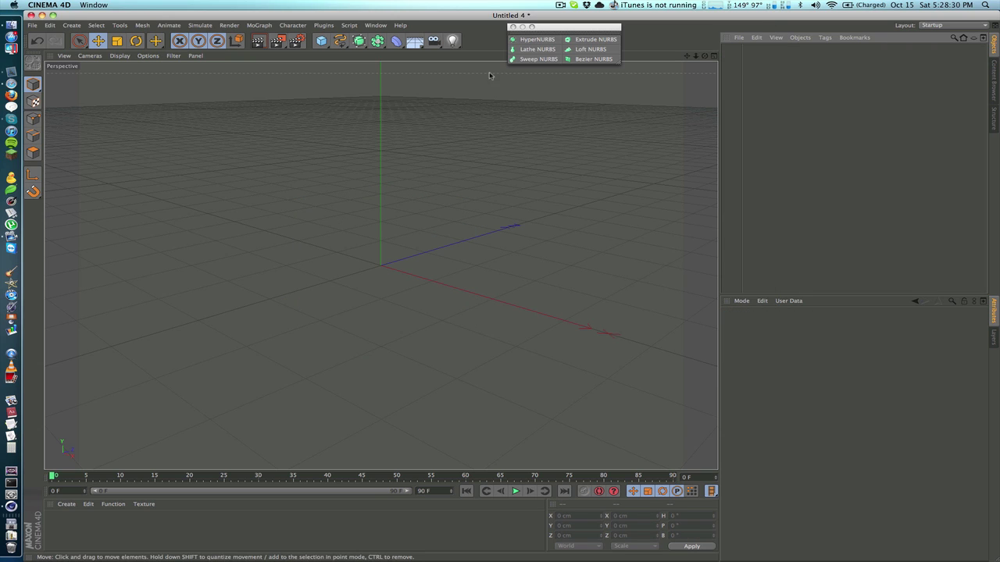
Add a Star spline and an Extrude NURBS object, and make the star a child of the Extrude NURBS.
click(570, 31)
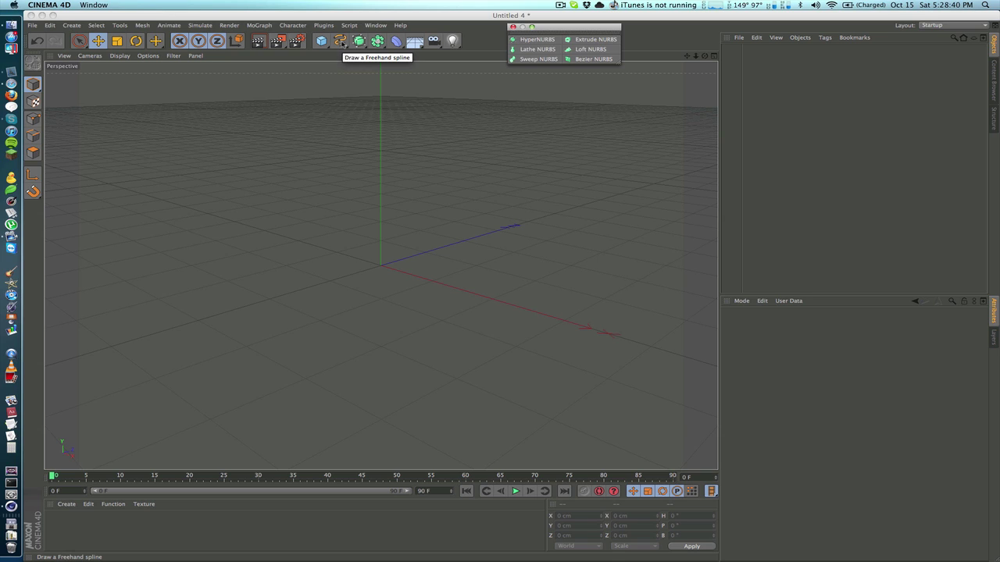
mouse_move(341, 42)
mouse_down()
mouse_move(367, 65)
mouse_move(426, 86)
mouse_move(438, 116)
mouse_move(448, 84)
mouse_move(472, 83)
mouse_move(471, 99)
mouse_up()
click(575, 38)
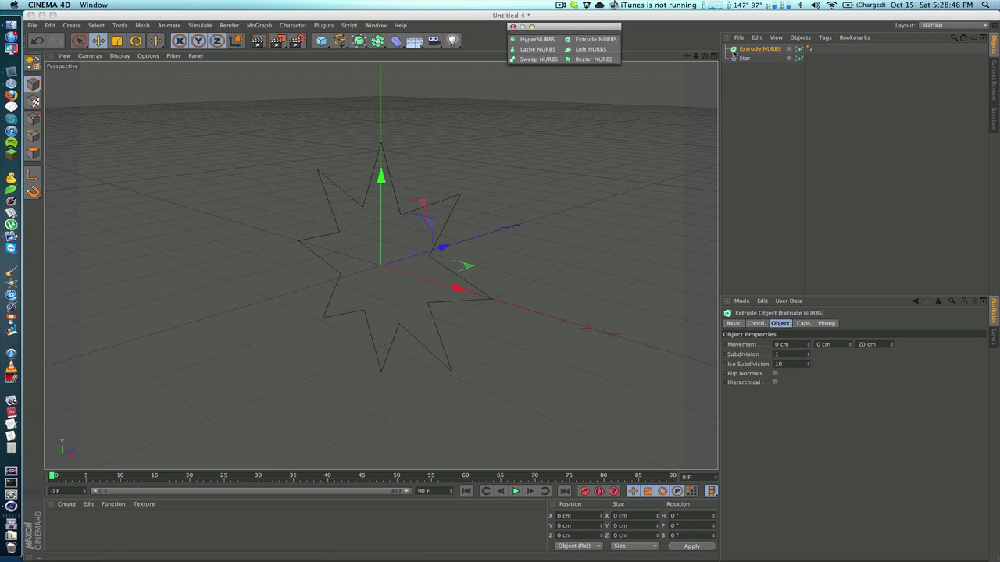
drag(743, 59, 747, 51)
Set the Extrude NURBS Z movement to 151 cm and its subdivision to 4, then deselect the object.
click(755, 50)
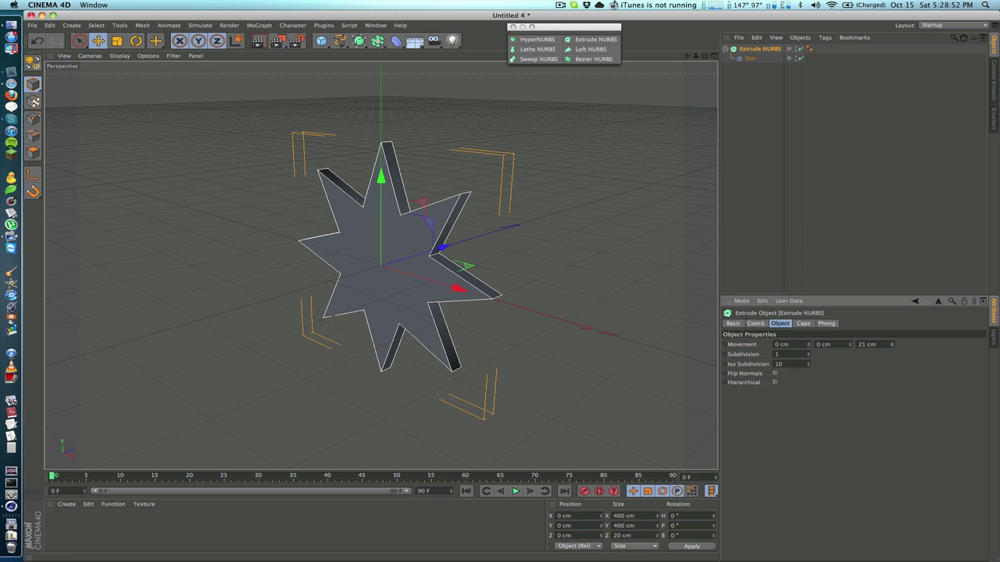
drag(891, 344, 922, 324)
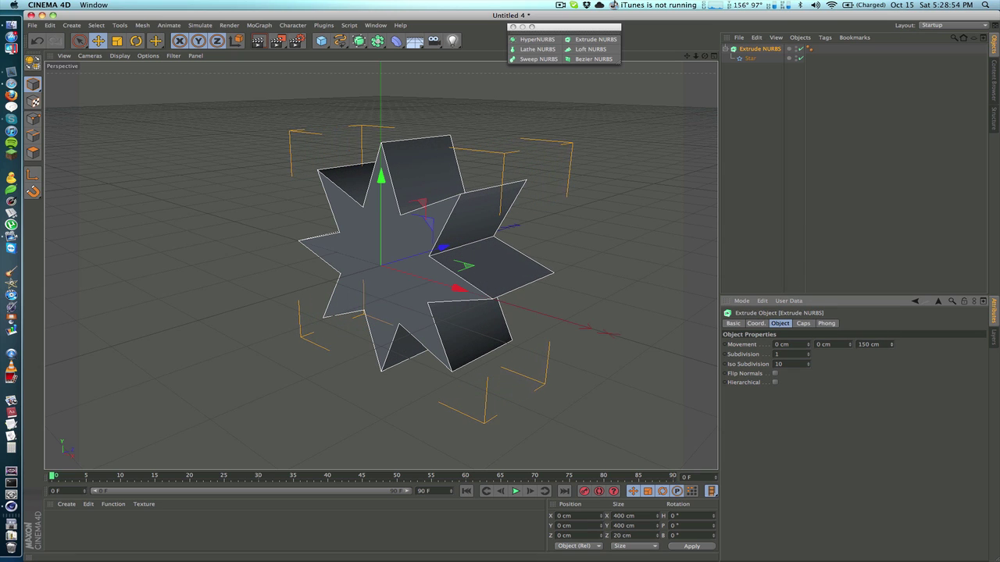
click(808, 352)
click(808, 352)
click(808, 353)
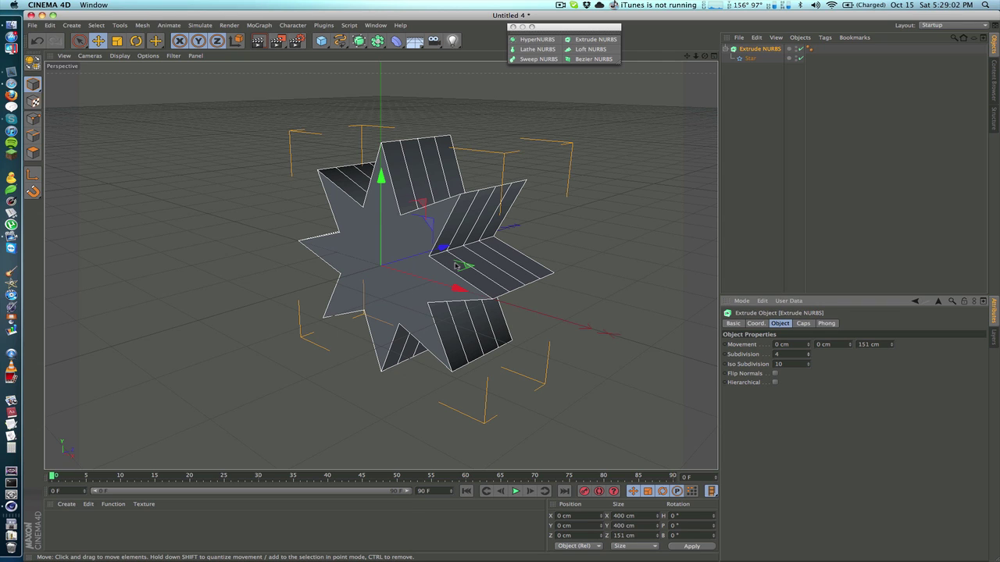
click(783, 156)
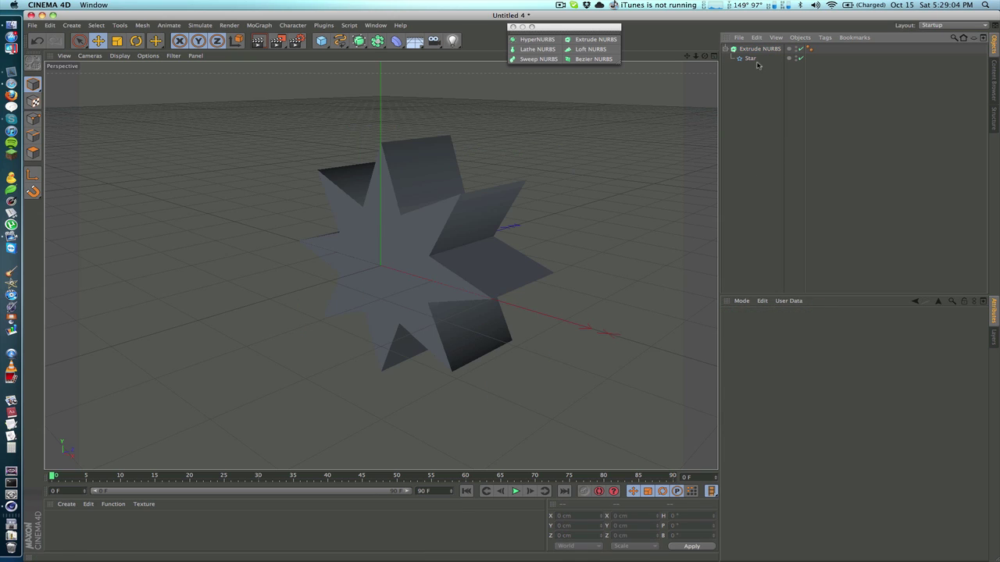
Replace the star in the Extrude NURBS with a Text spline, then deselect the objects to view the extruded text.
click(754, 60)
key(Delete)
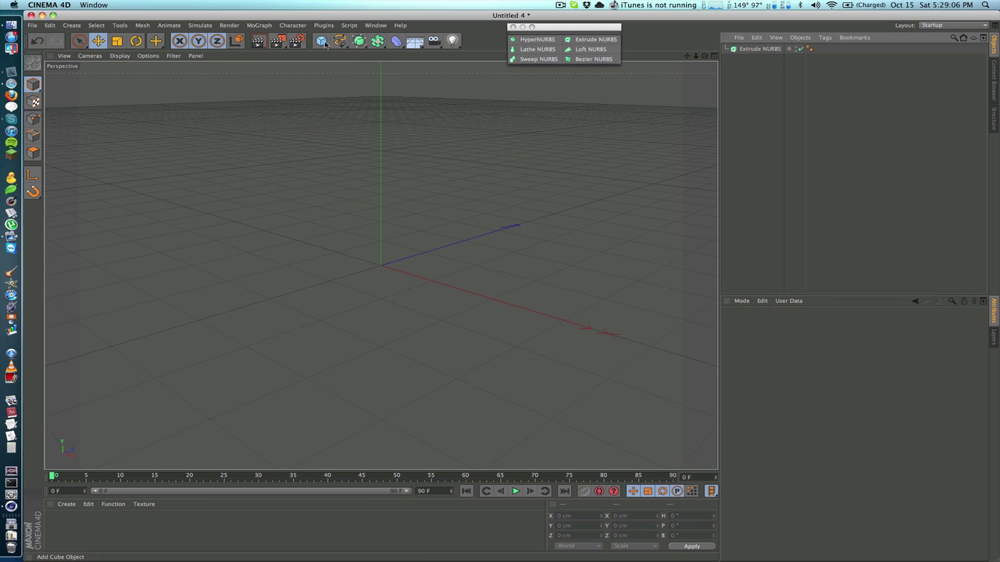
click(340, 40)
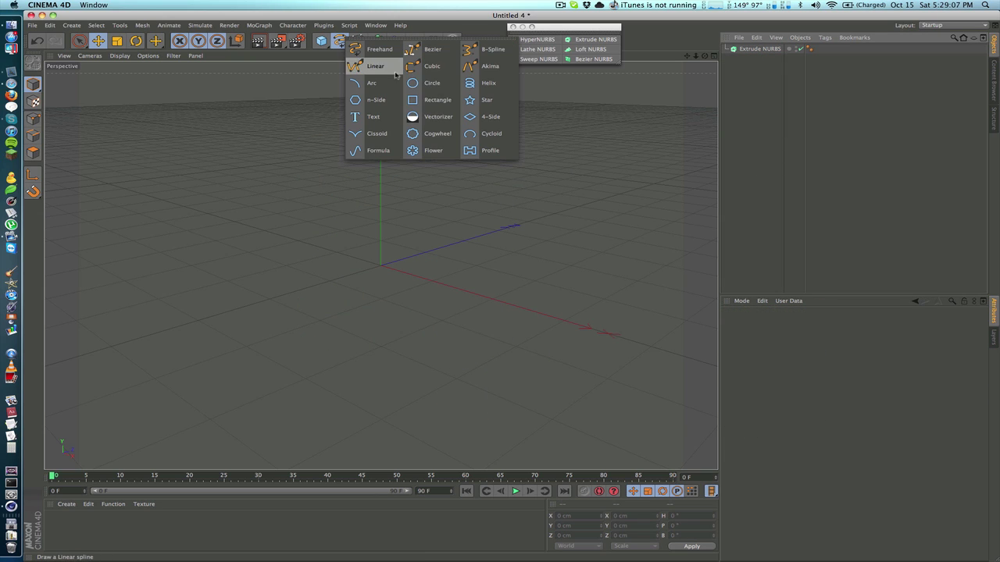
click(378, 118)
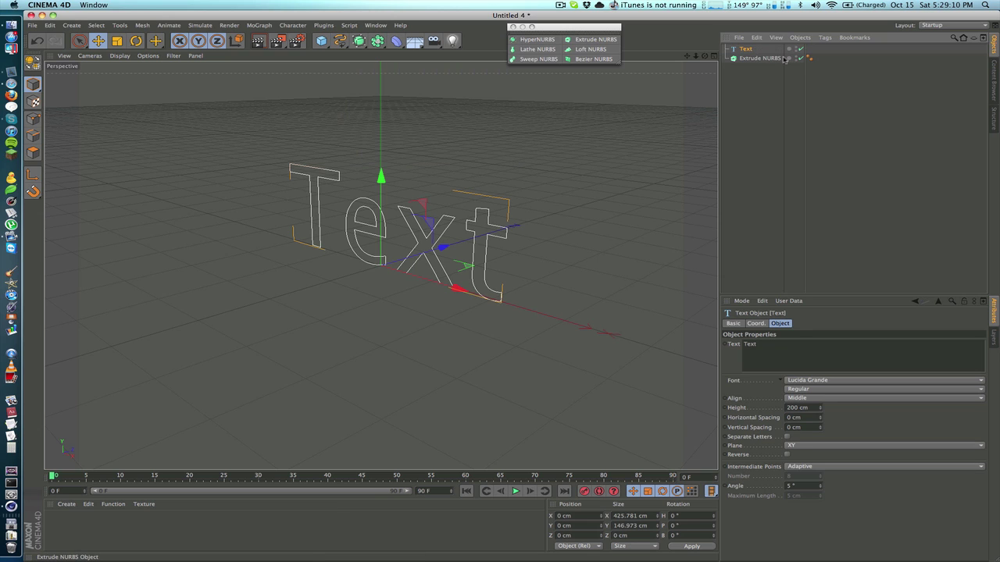
drag(752, 52, 753, 61)
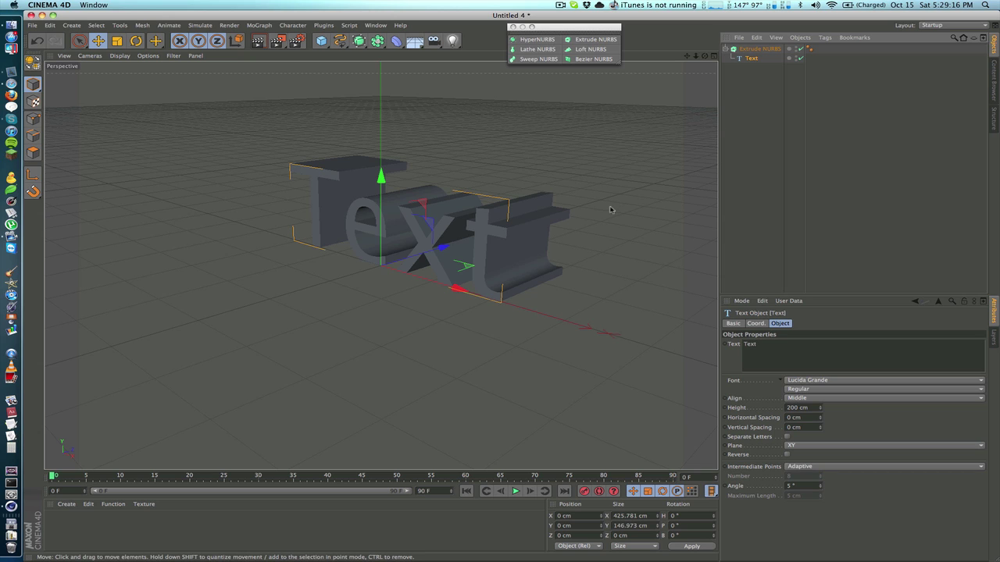
click(763, 78)
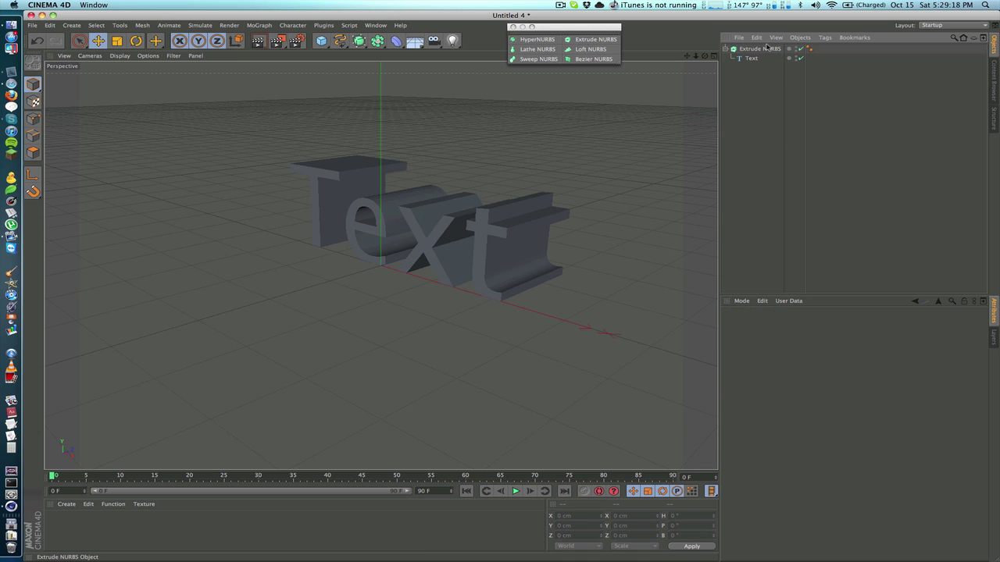
Delete the Extrude NURBS with its text, and paste the copied goblet-profile spline in the maximized Front view.
click(762, 49)
key(Delete)
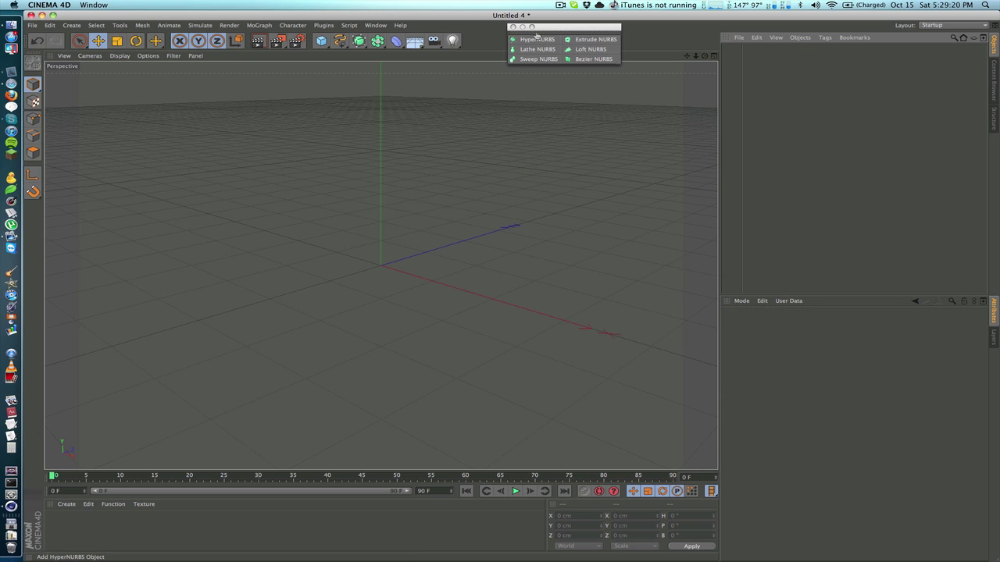
click(714, 56)
click(713, 266)
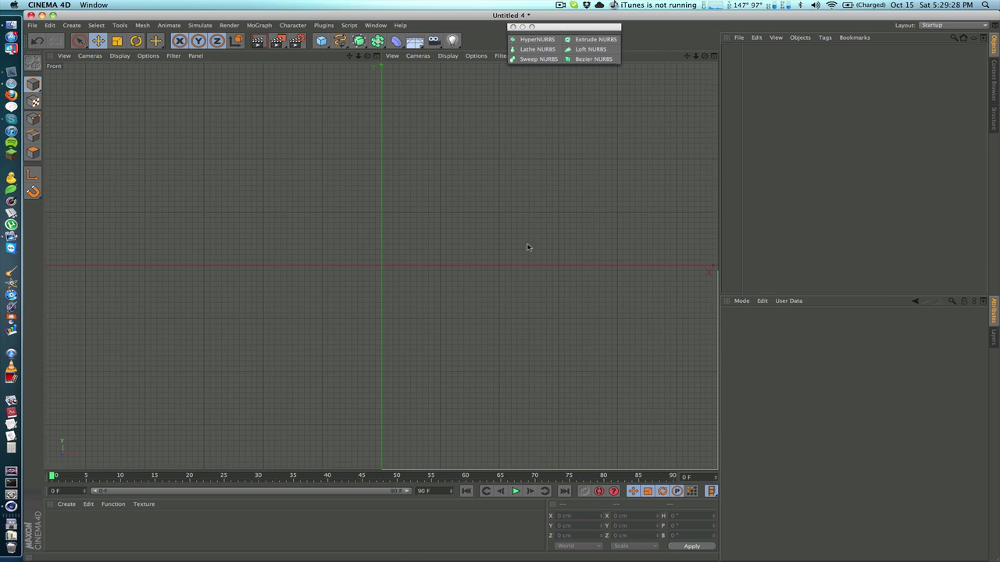
key(super+v)
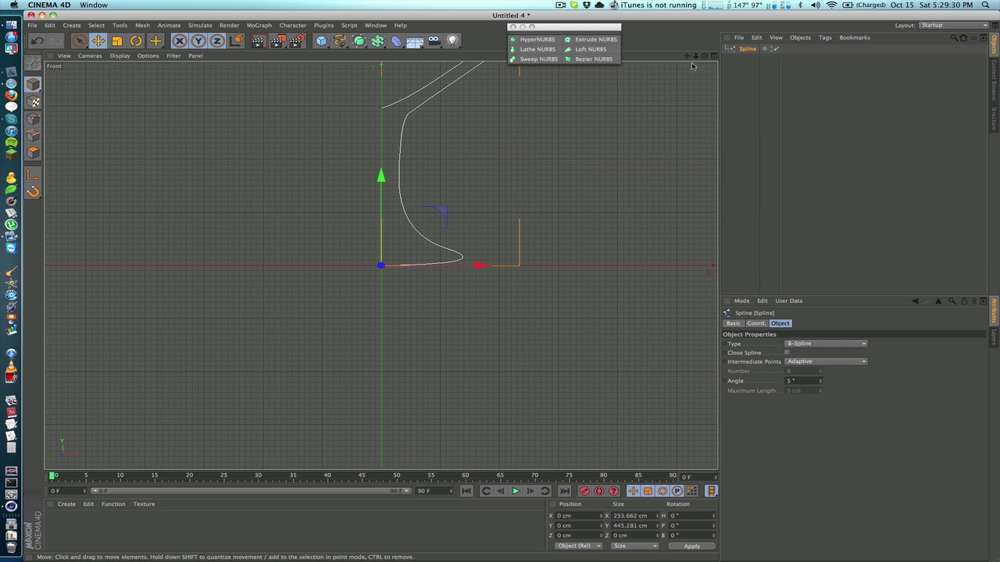
drag(689, 57, 681, 150)
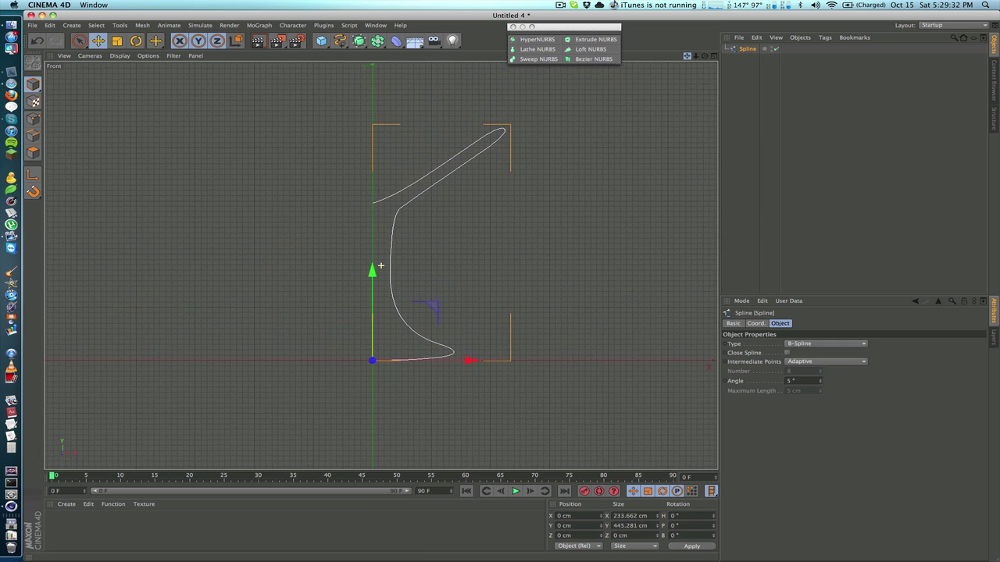
click(436, 197)
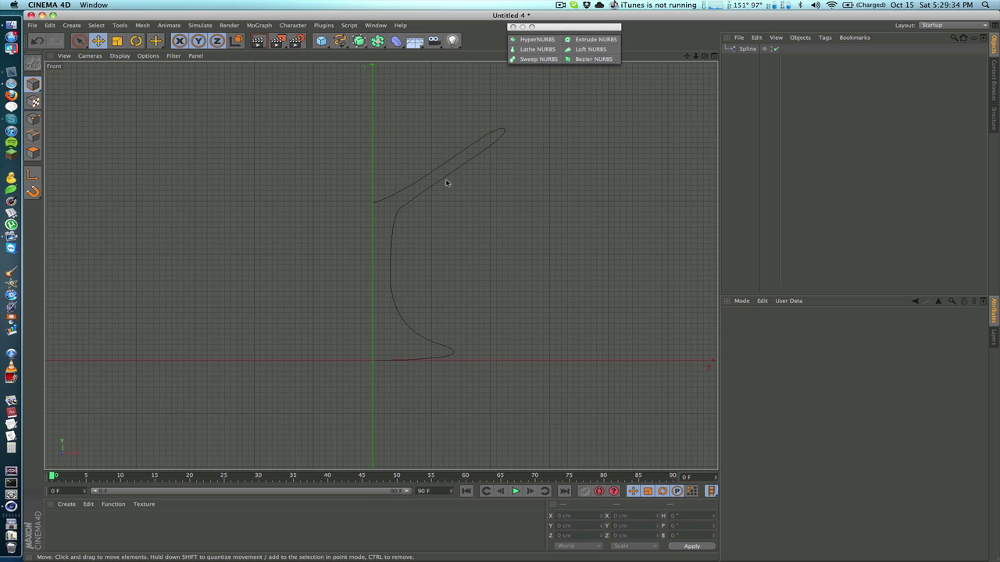
Add a Lathe NURBS in the Perspective view and make the goblet-profile spline its child.
click(713, 56)
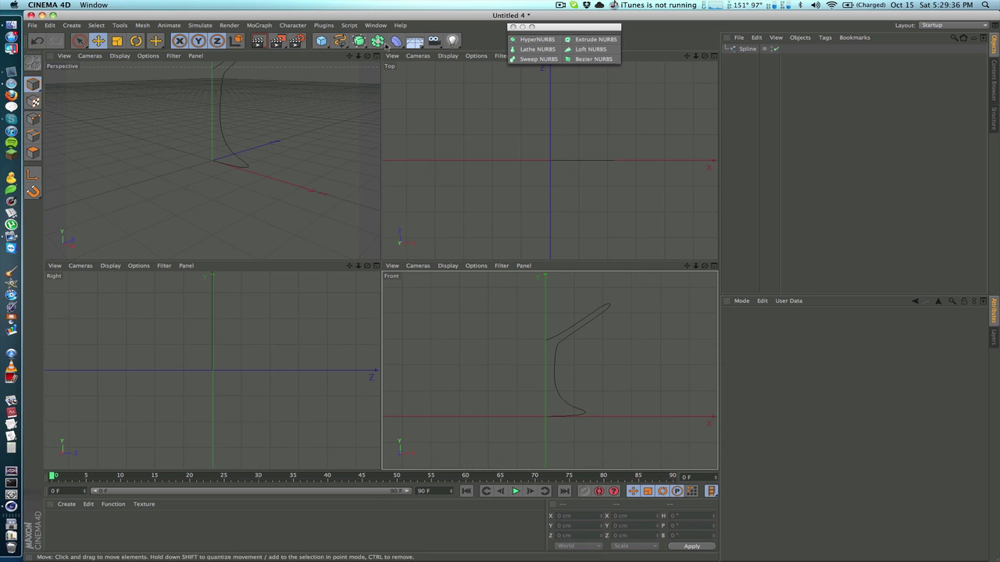
click(380, 57)
scroll(427, 201, down, 2)
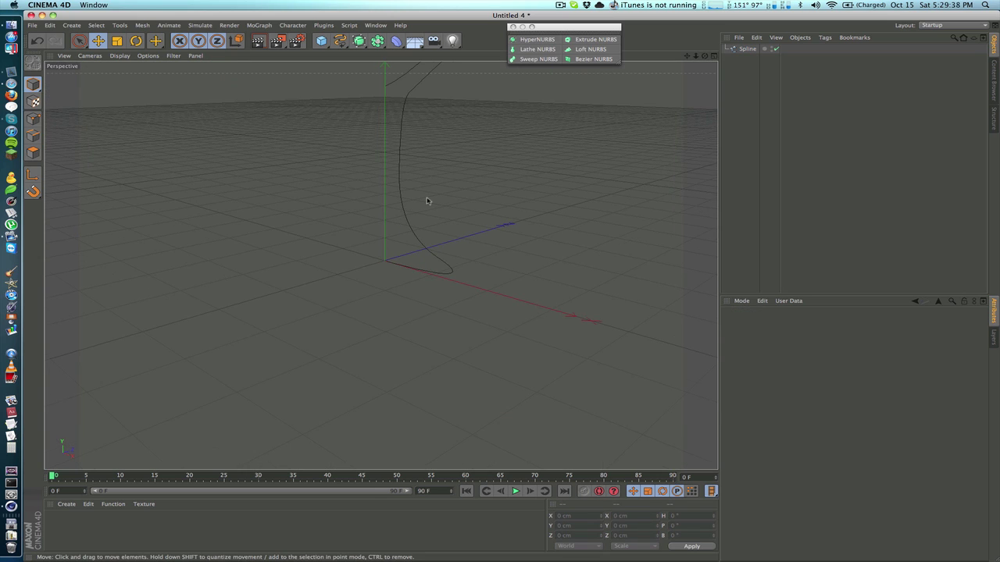
drag(687, 55, 692, 132)
click(549, 50)
drag(748, 60, 702, 57)
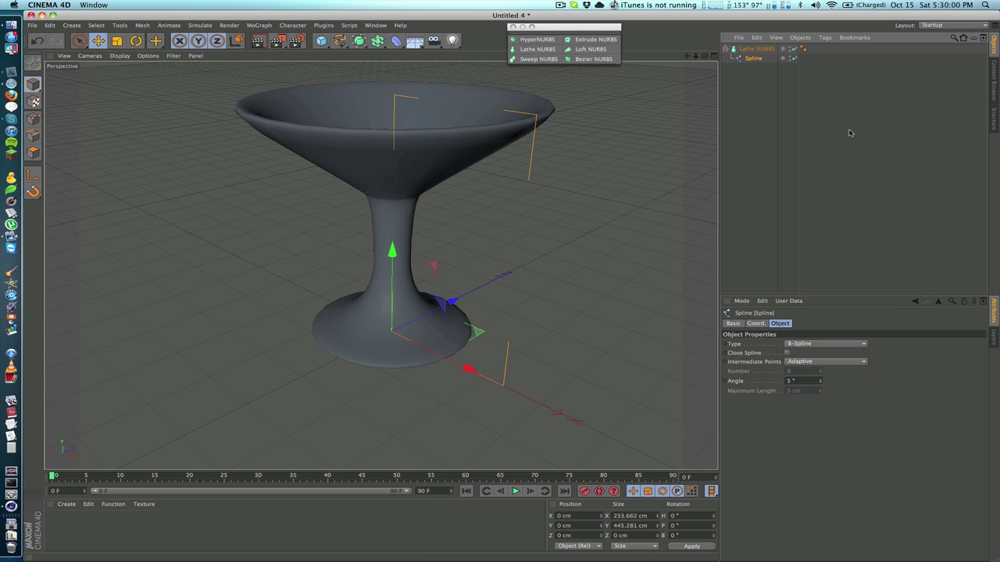
click(798, 75)
Inspect the Lathe NURBS mesh on the goblet, then delete the Lathe NURBS together with its spline.
click(750, 59)
click(758, 48)
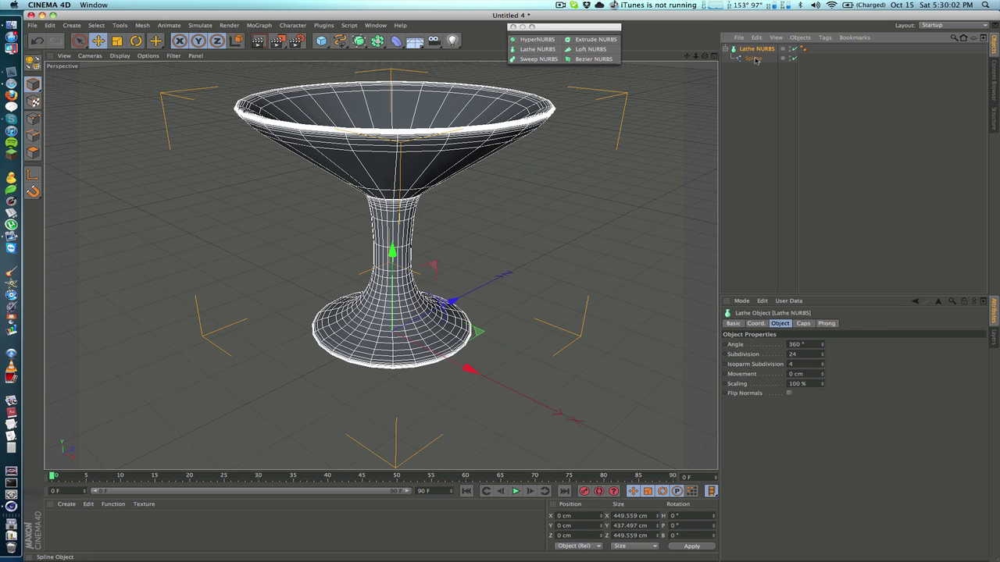
click(755, 74)
click(756, 49)
key(Delete)
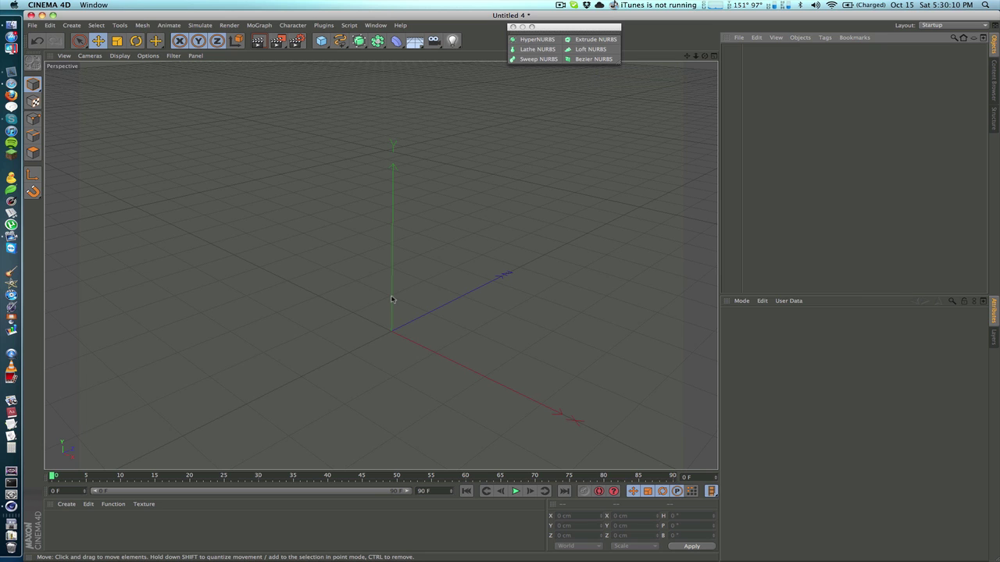
Add a Circle spline in the Perspective view and scale it down to about 237 cm across.
scroll(392, 299, up, 2)
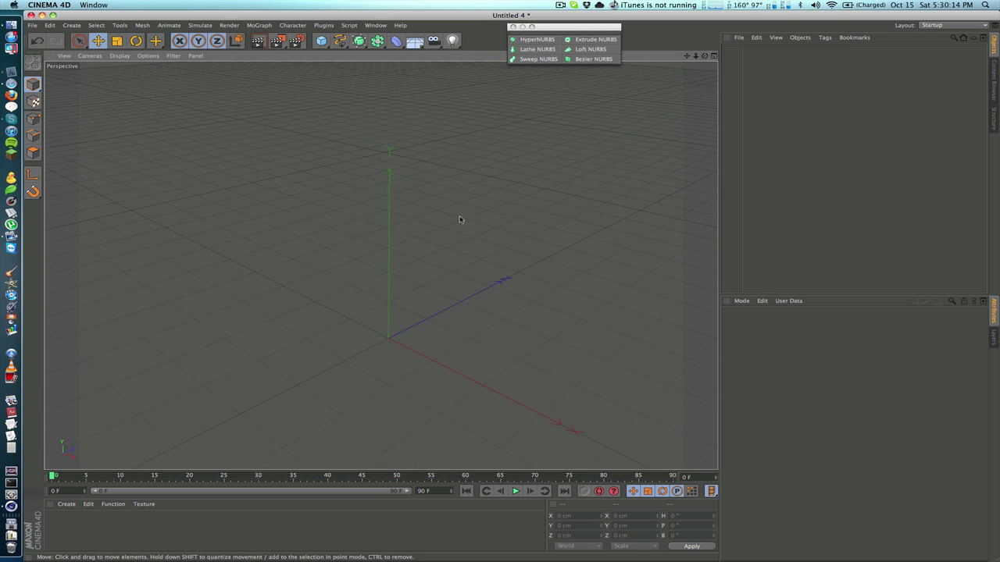
drag(687, 57, 665, 34)
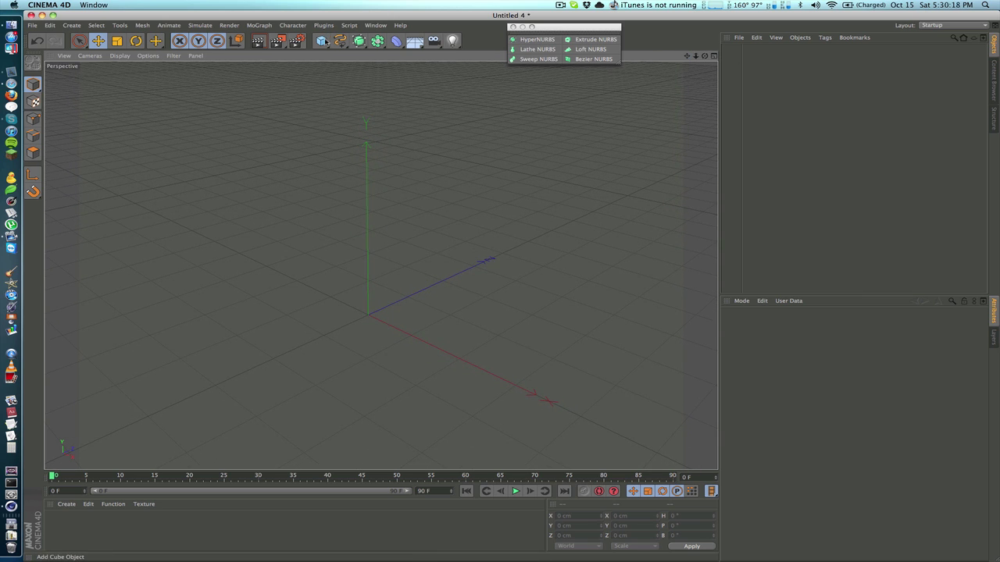
click(340, 41)
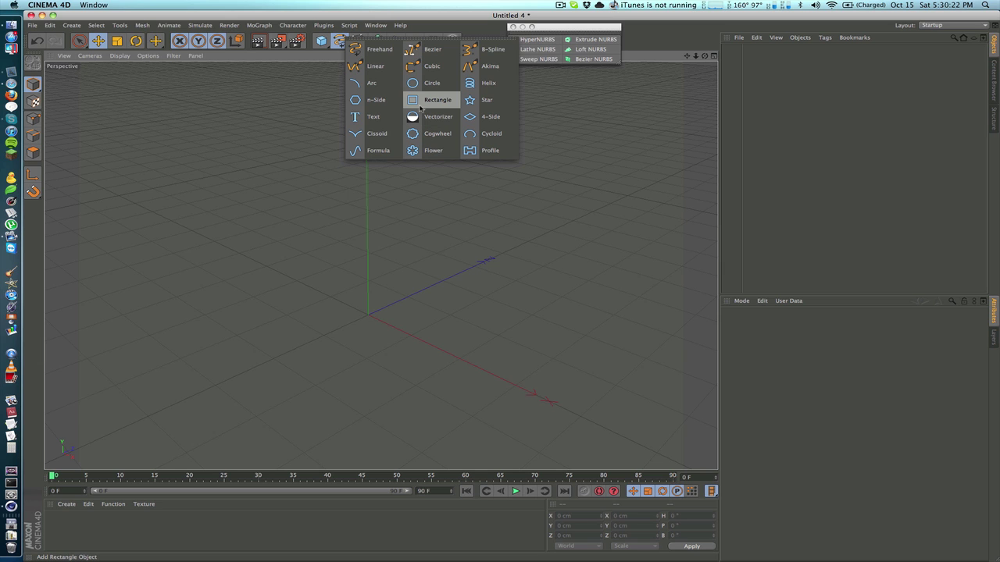
click(449, 84)
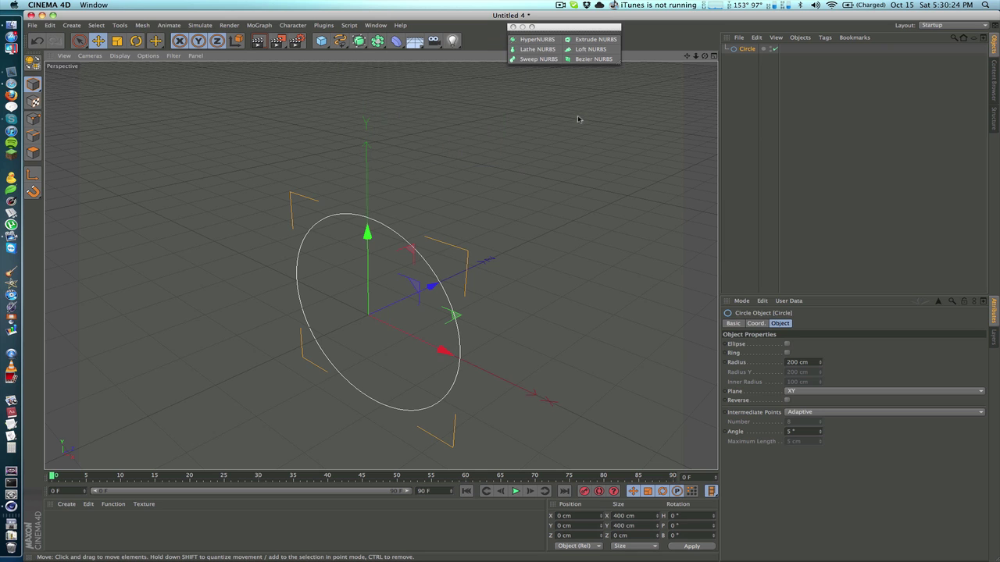
scroll(579, 105, down, 5)
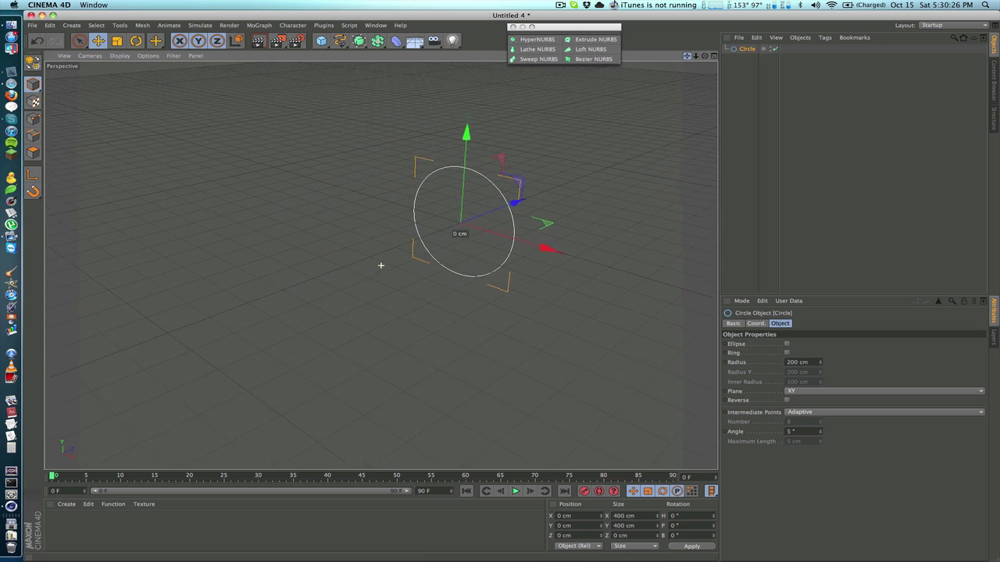
drag(687, 55, 604, 109)
scroll(493, 260, down, 3)
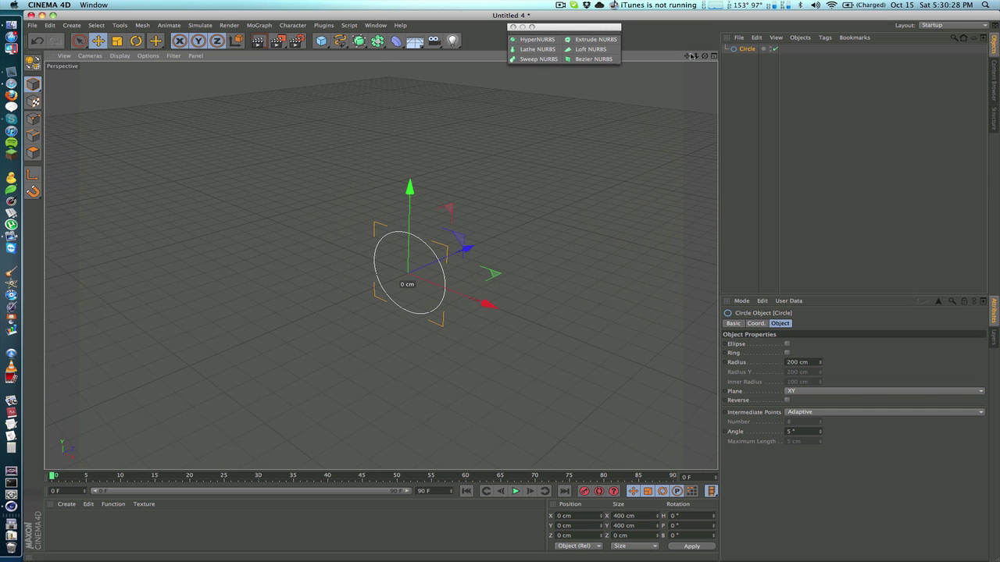
drag(687, 57, 640, 53)
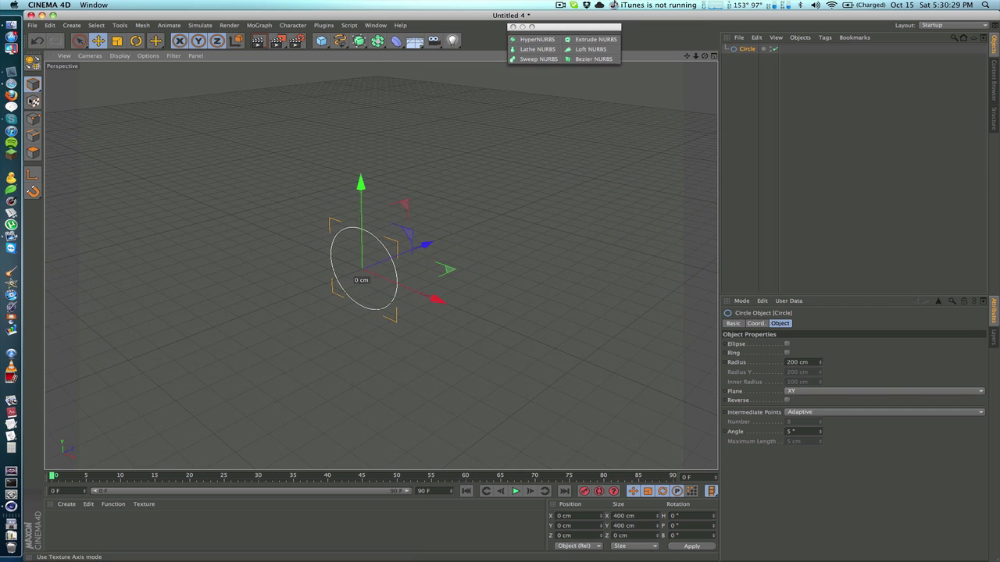
click(117, 41)
drag(440, 299, 402, 285)
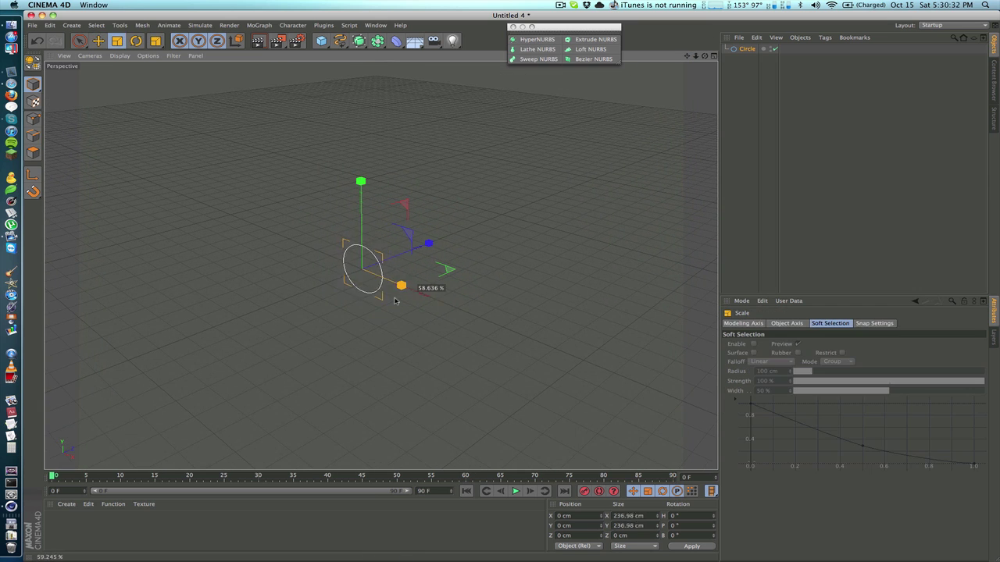
Add a second Circle spline with a 200 cm radius and move it along Z to about 586 cm.
drag(321, 45, 430, 83)
click(98, 40)
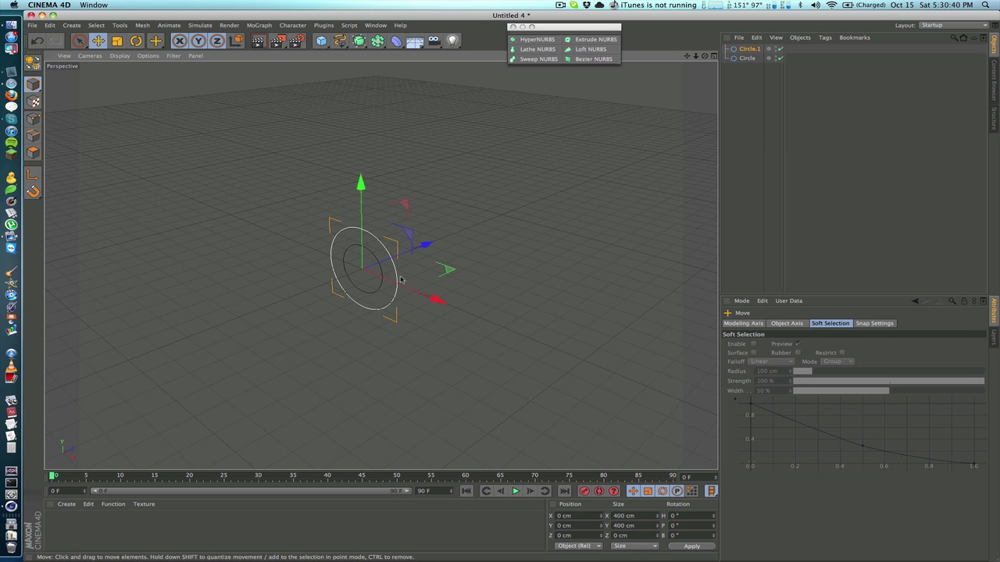
drag(426, 245, 516, 184)
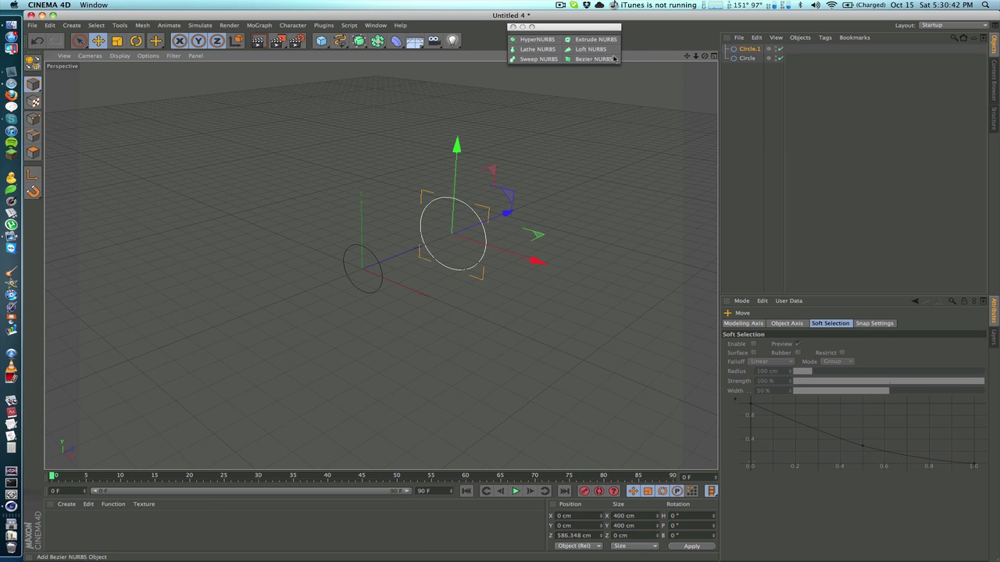
Add a Loft NURBS, make both circles its children, and view the lofted shape from the side.
click(576, 50)
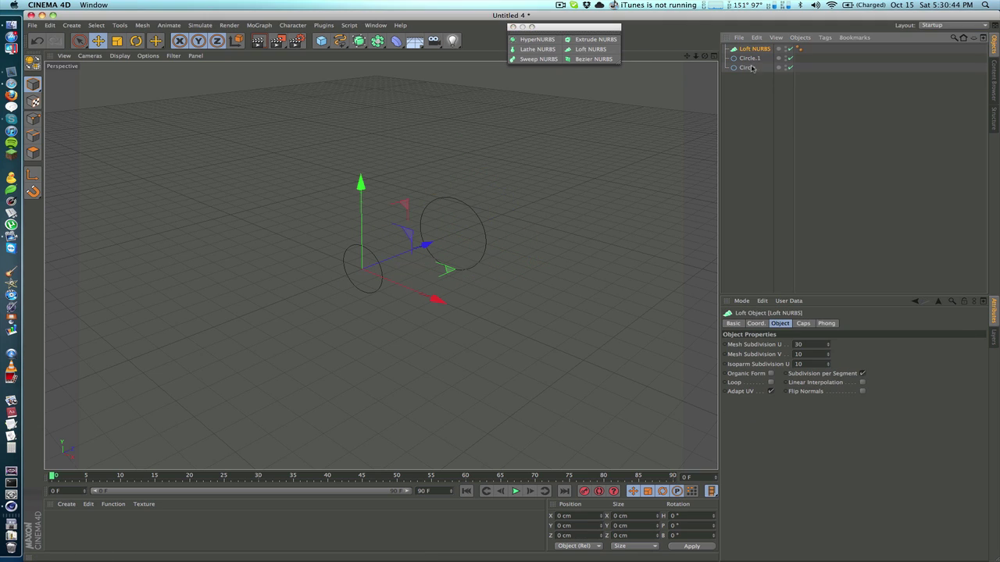
drag(742, 52, 617, 76)
click(528, 292)
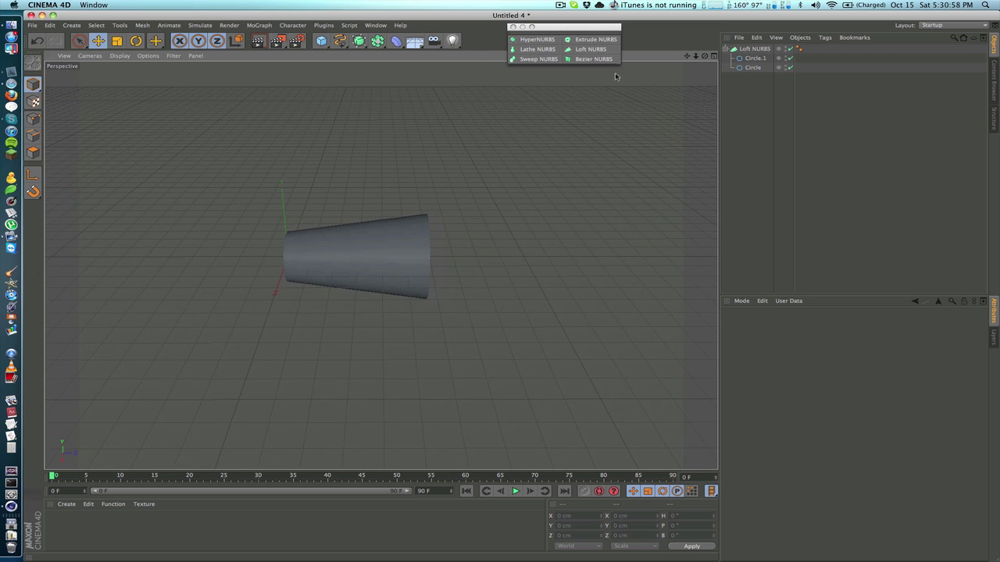
click(758, 57)
click(750, 86)
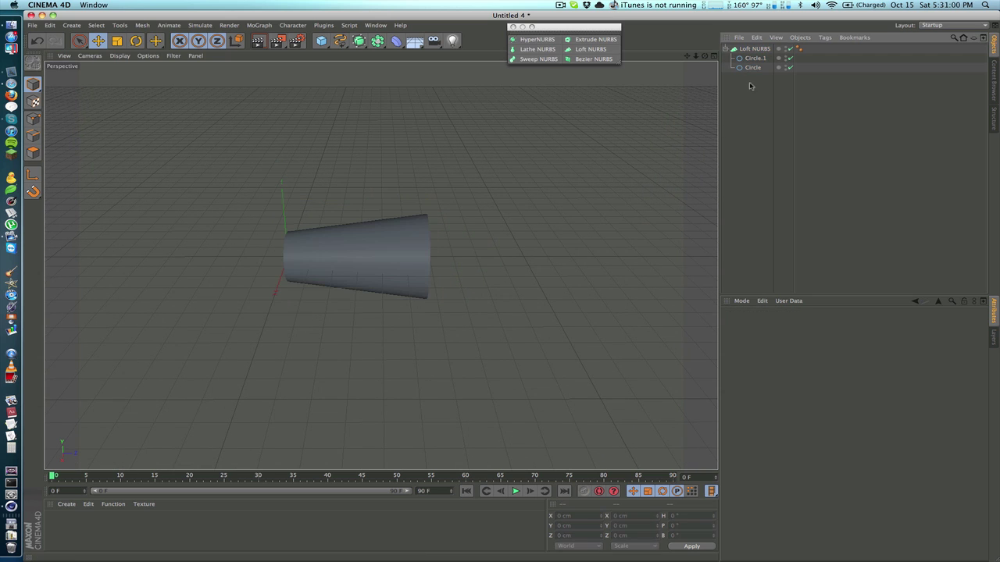
Add a third Circle spline and move it beyond the loft's wide end, to about X -506 cm and Z 1169 cm.
drag(344, 46, 434, 87)
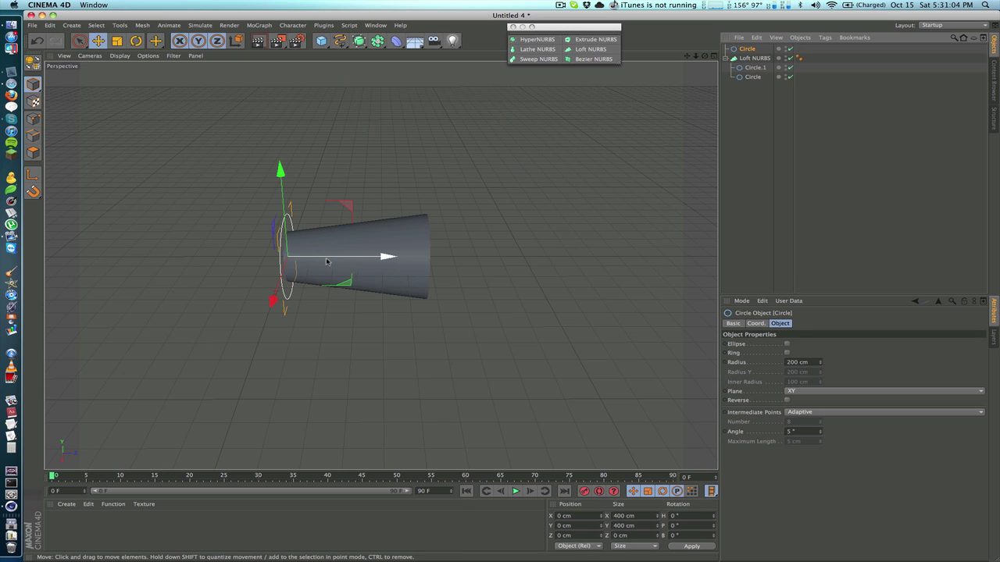
drag(327, 262, 491, 238)
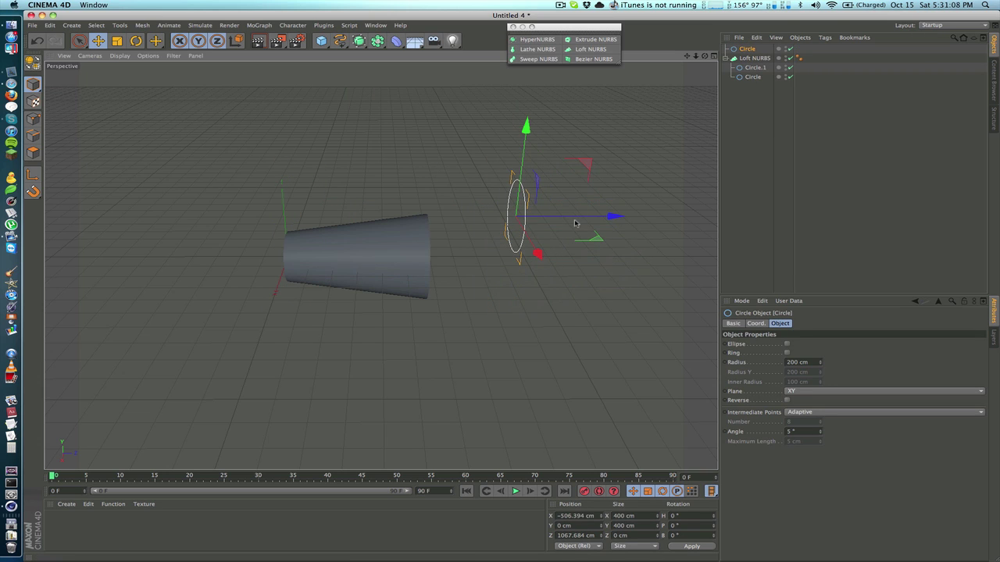
mouse_move(575, 224)
mouse_down()
mouse_move(598, 224)
mouse_move(569, 217)
mouse_up()
Scale the third circle to a radius of about 132 cm and make it the first child of the Loft NURBS.
click(118, 41)
drag(751, 51, 380, 264)
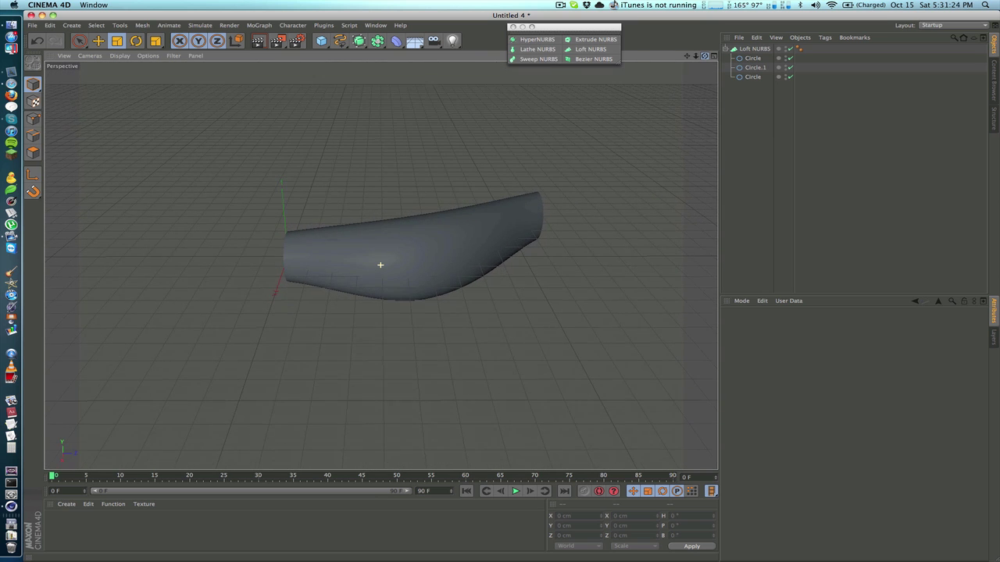
Delete the third circle from the loft and add a Rectangle spline as the first child of the Loft NURBS.
click(752, 58)
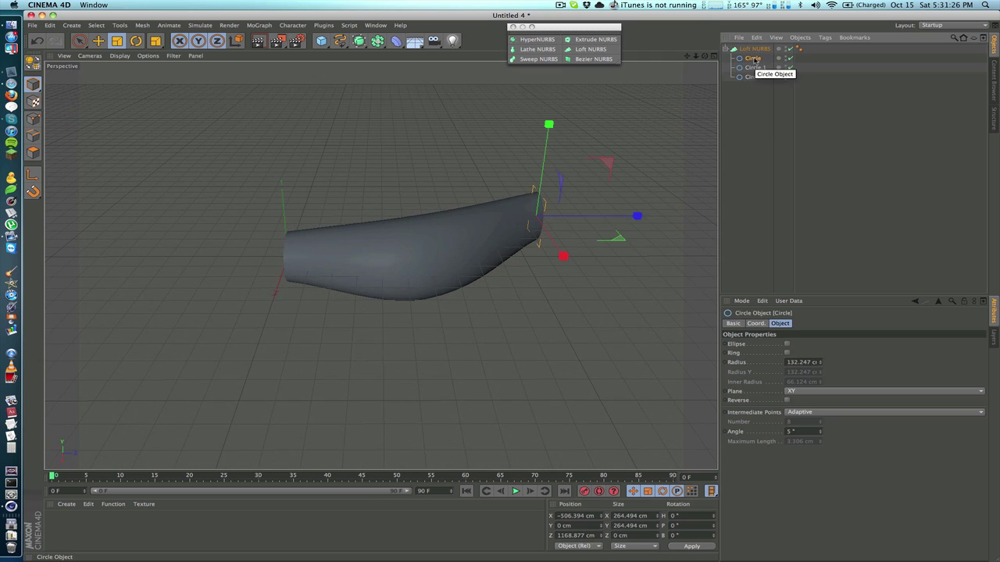
key(Delete)
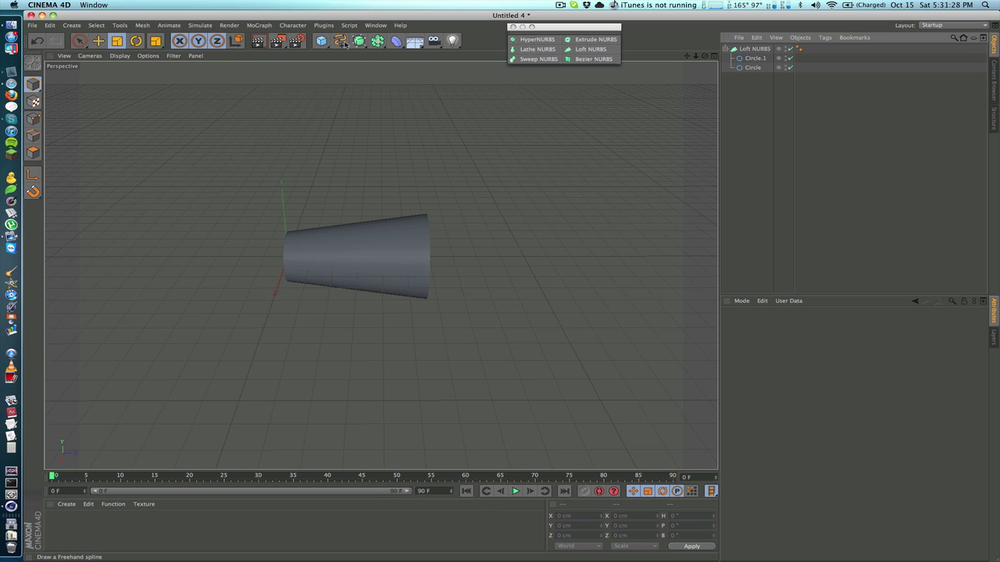
drag(342, 43, 427, 104)
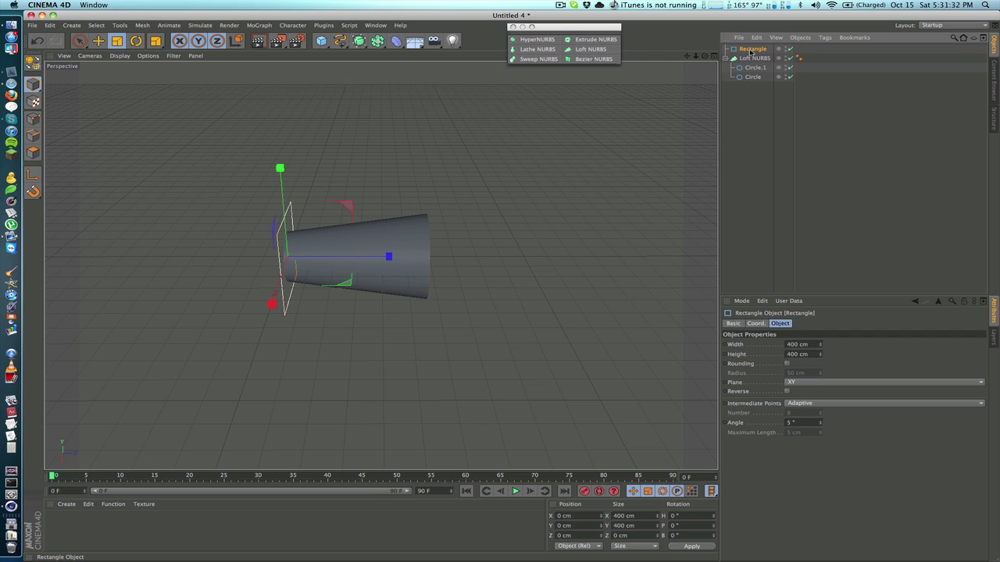
drag(751, 60, 751, 61)
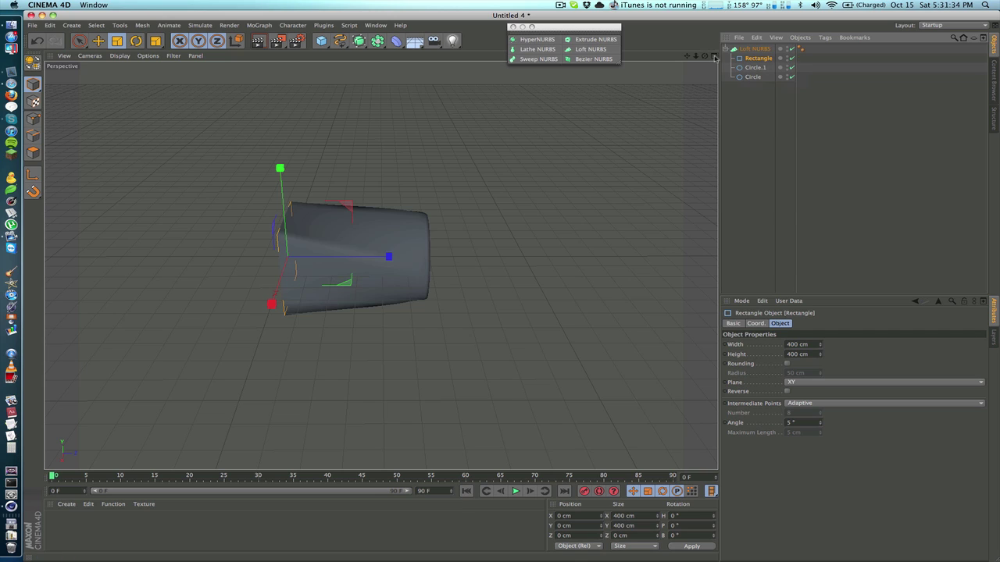
Move the Rectangle spline along its Z axis and view the changed loft shape.
click(98, 41)
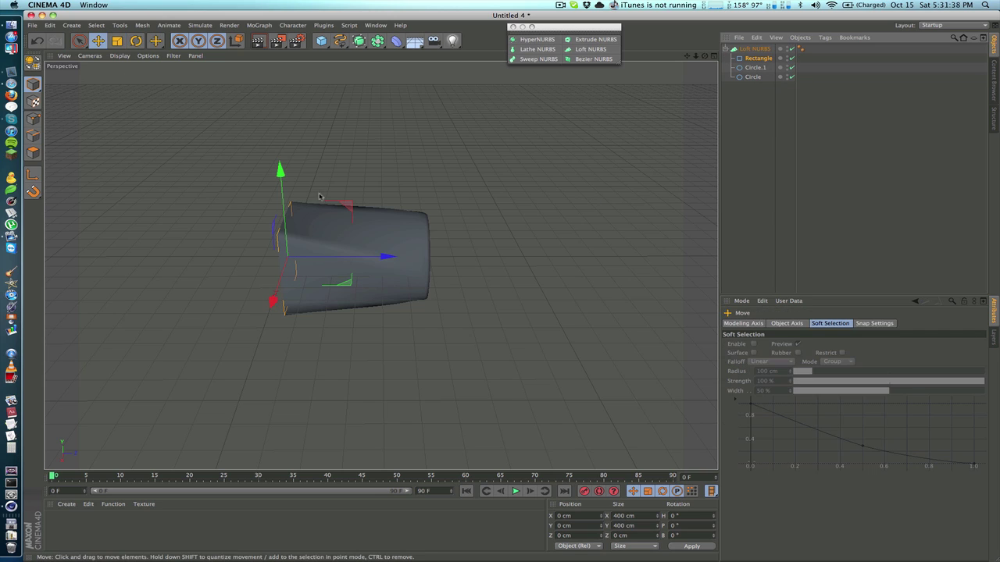
drag(341, 255, 648, 268)
mouse_move(704, 56)
mouse_down()
mouse_move(625, 86)
mouse_move(574, 72)
mouse_move(594, 61)
mouse_move(695, 72)
mouse_up()
alt+drag(380, 265, 381, 265)
Delete the Loft NURBS with its child splines and show the Front view at full size.
click(751, 49)
key(Delete)
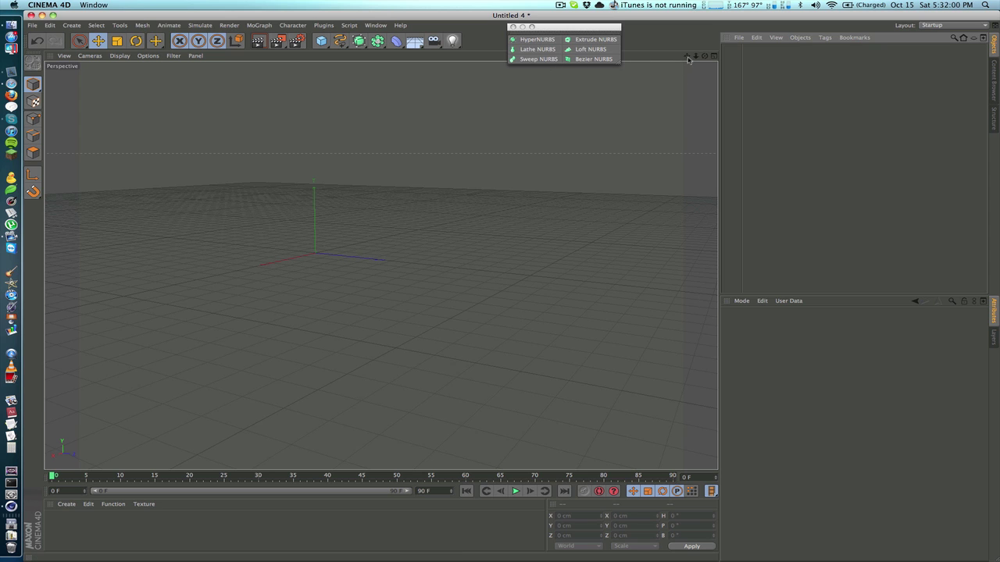
drag(686, 55, 472, 302)
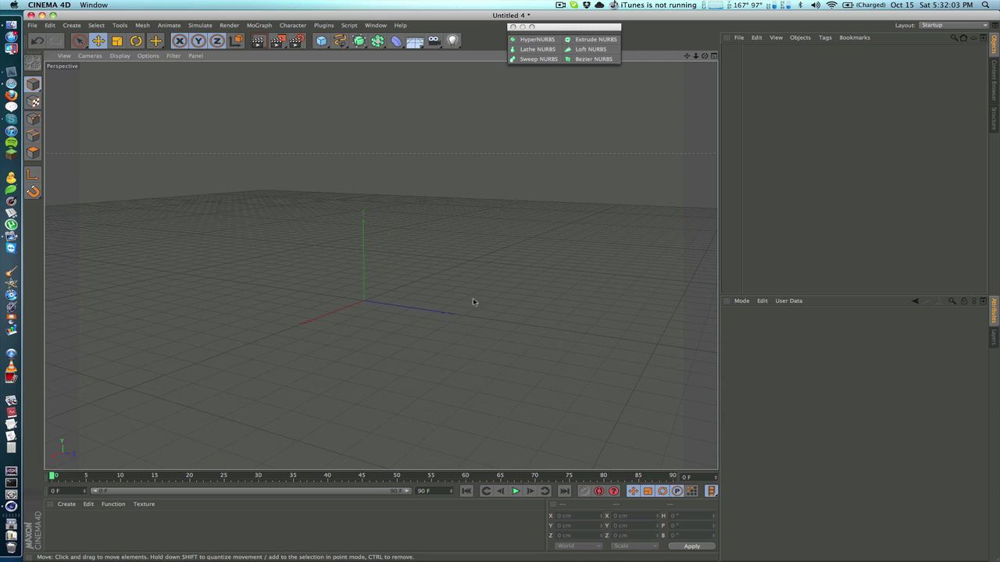
drag(705, 56, 379, 266)
click(713, 56)
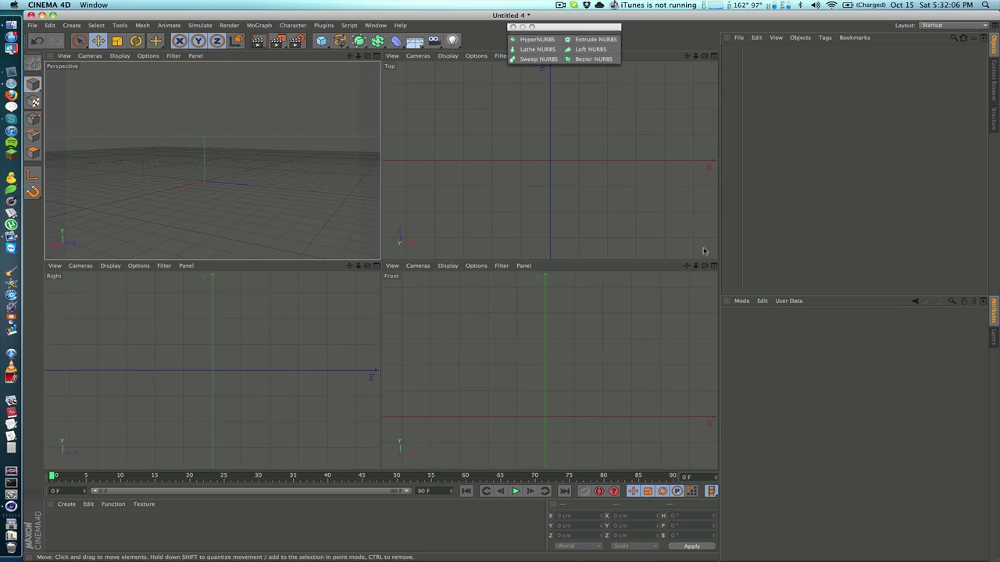
click(713, 268)
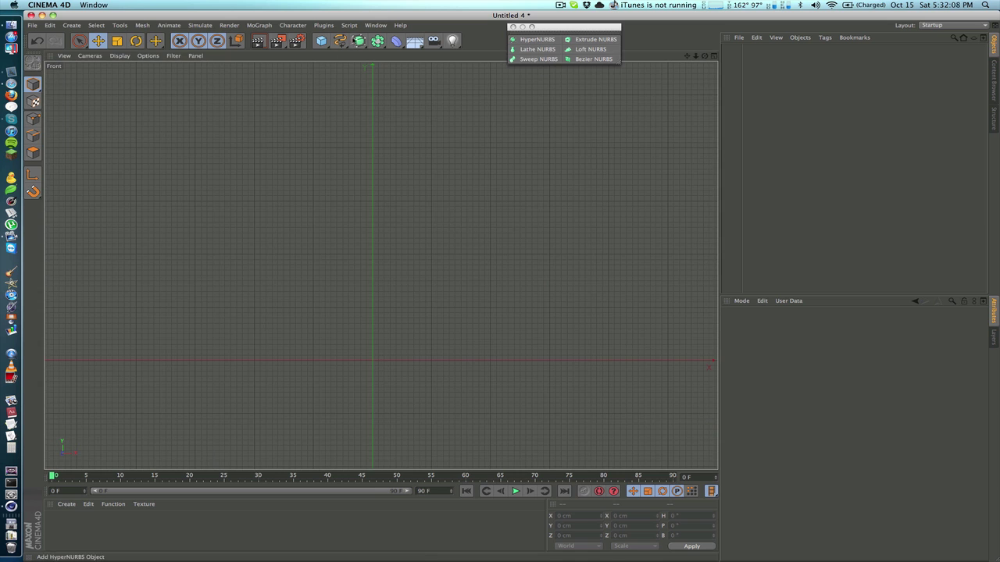
Draw a wavy four-point Bezier spline across the Front view, ending at about X 429 cm and Y 210 cm.
drag(340, 41, 430, 45)
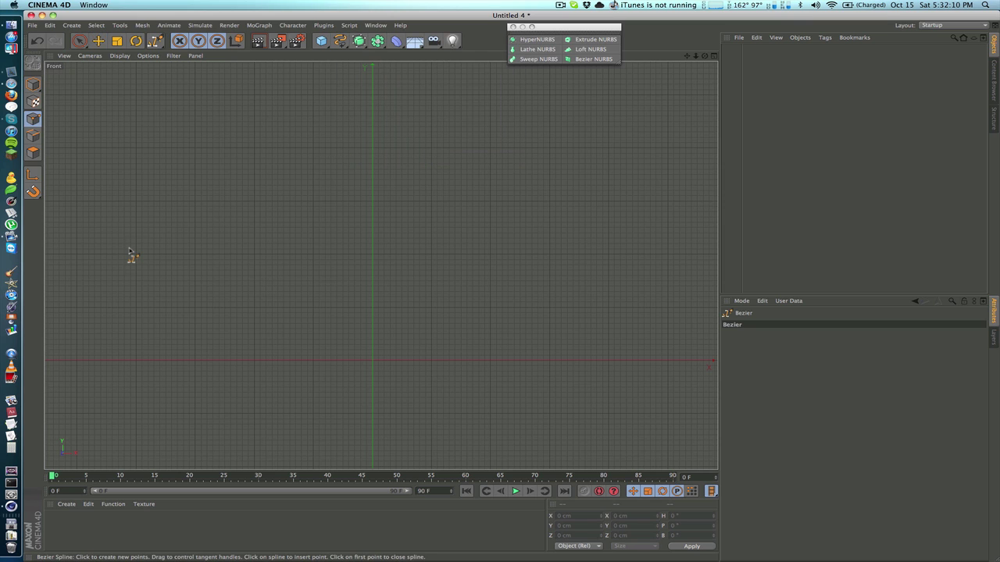
click(128, 136)
drag(283, 248, 340, 215)
drag(486, 166, 542, 225)
drag(625, 249, 654, 216)
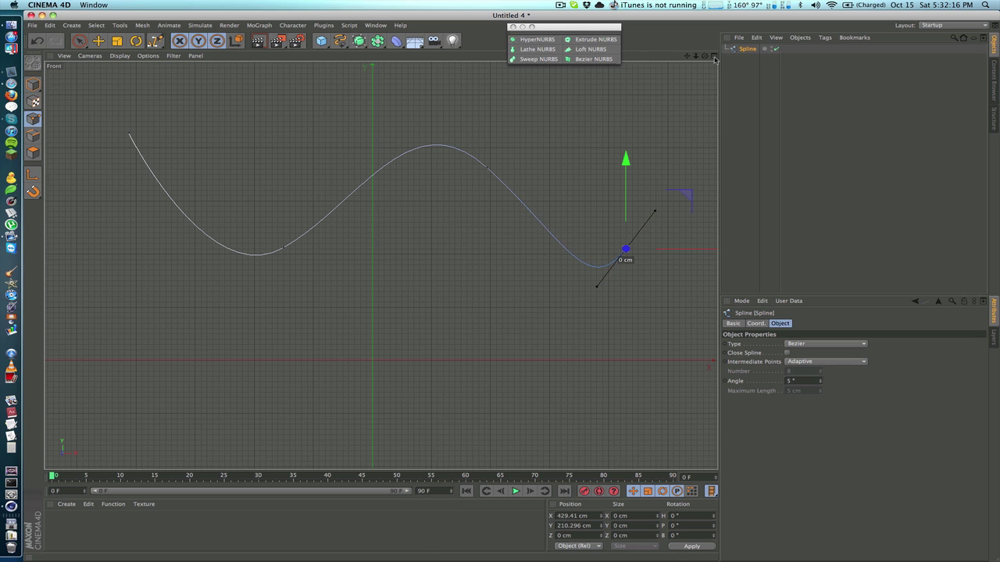
Return to the Perspective view, add a Circle spline and scale it down to a radius of about 38 cm.
click(713, 56)
click(378, 56)
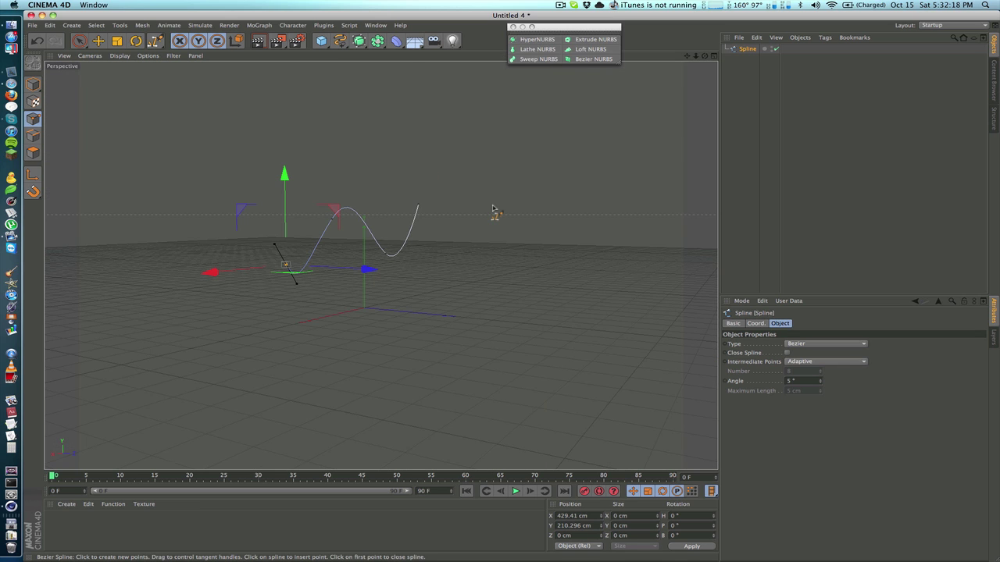
drag(705, 55, 379, 265)
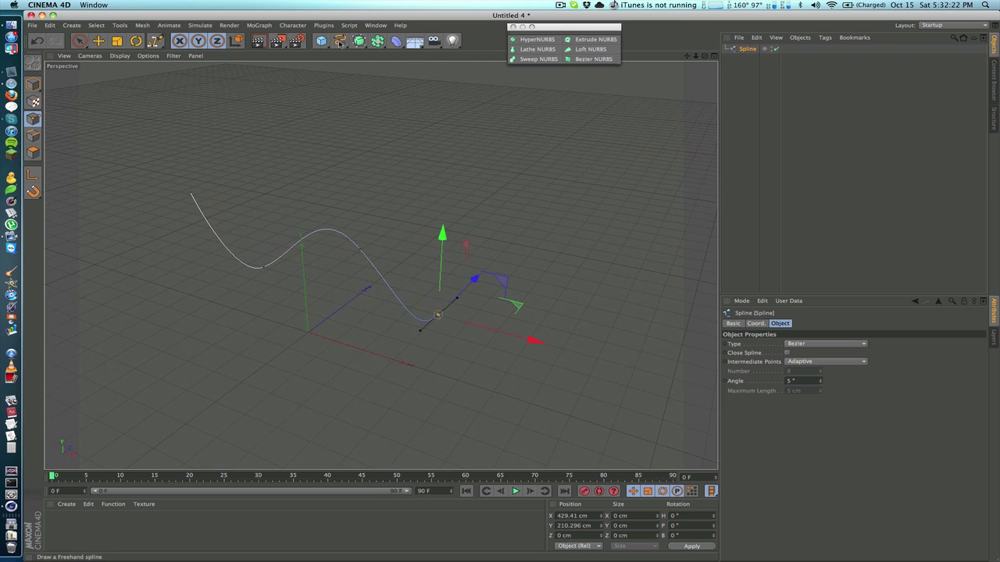
click(341, 42)
click(442, 89)
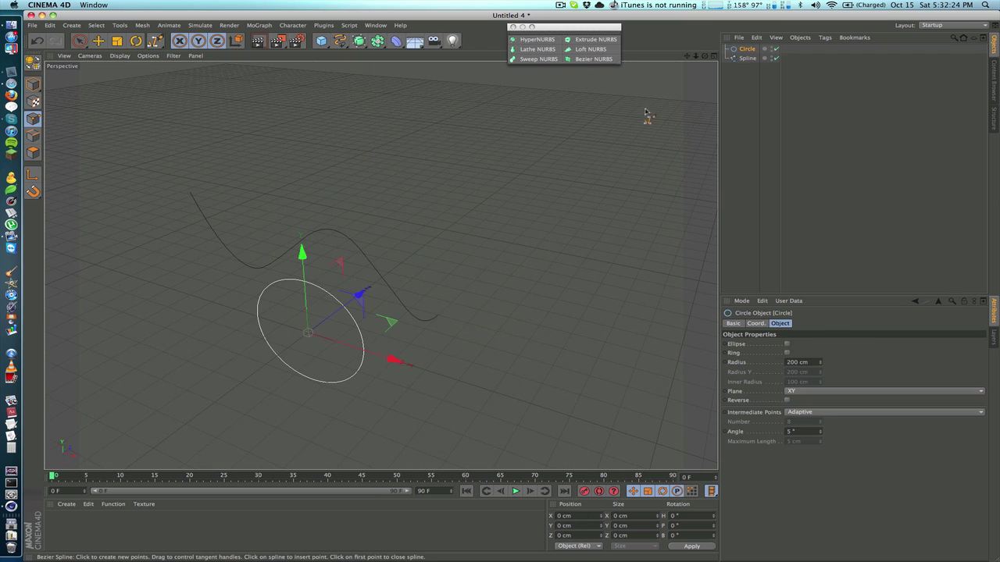
click(116, 40)
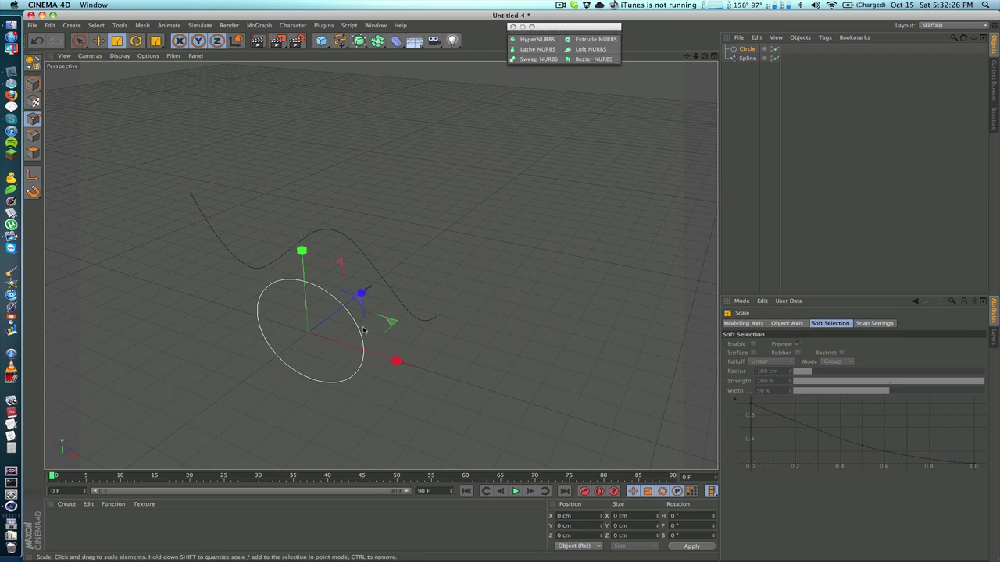
drag(370, 357, 87, 414)
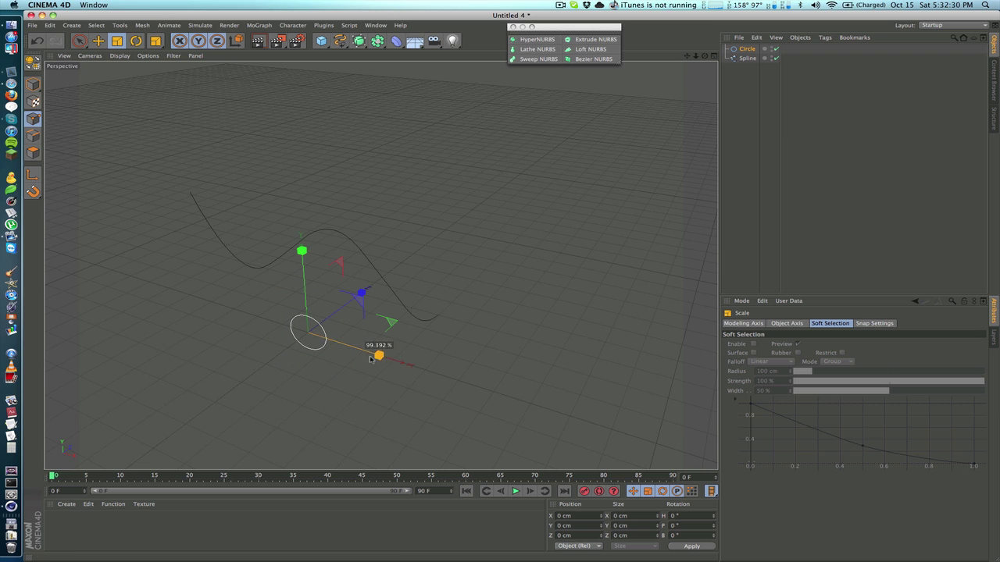
drag(370, 359, 341, 348)
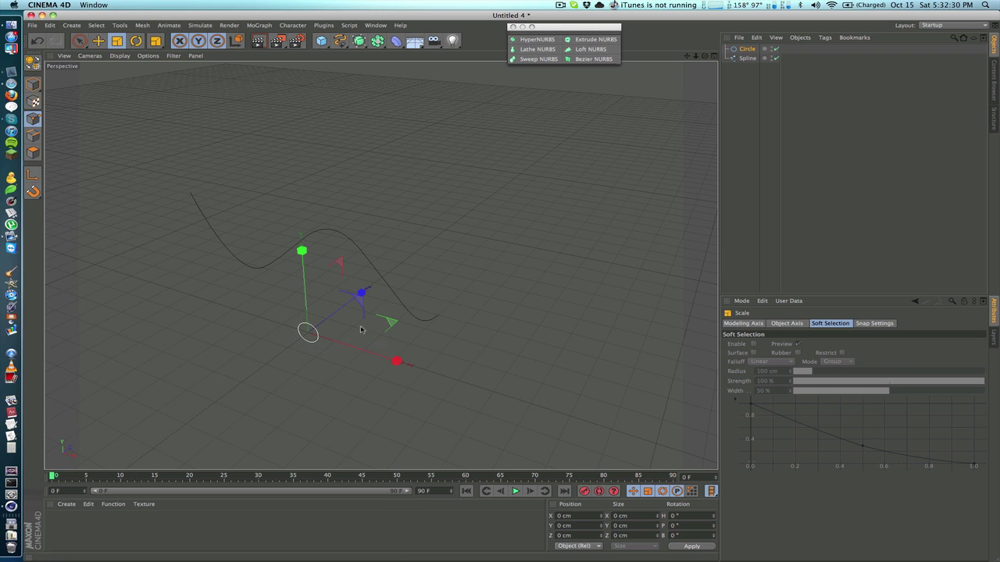
Add a Sweep NURBS with the circle and the wavy spline as children, and reduce the circle's radius to 17.65 cm.
click(538, 59)
drag(746, 58, 747, 60)
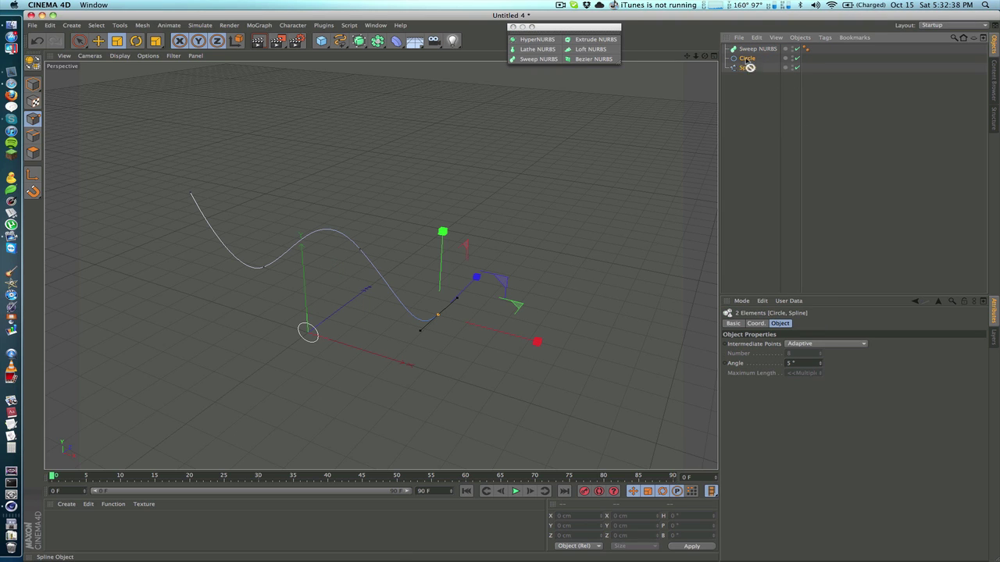
drag(749, 50, 751, 51)
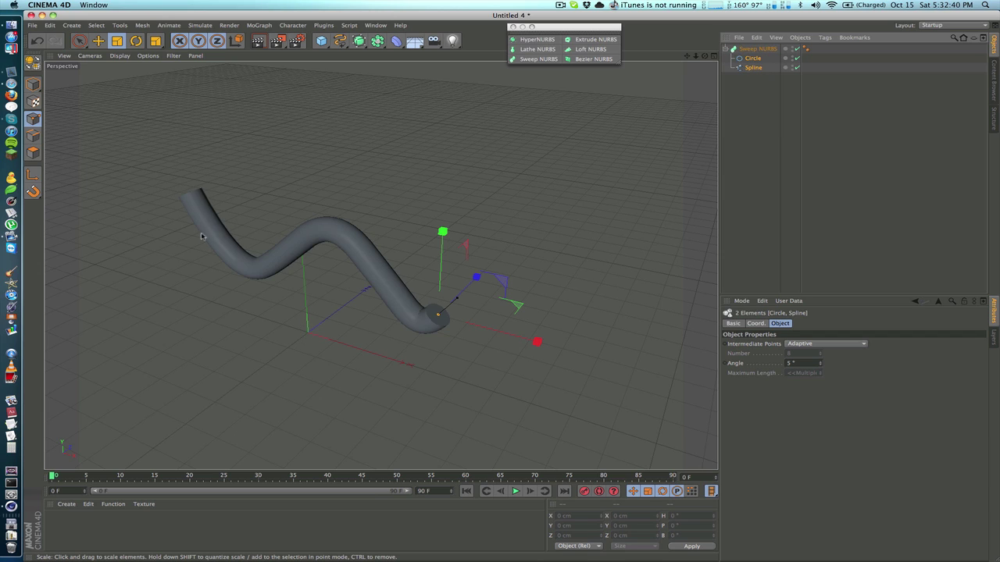
click(786, 112)
click(752, 59)
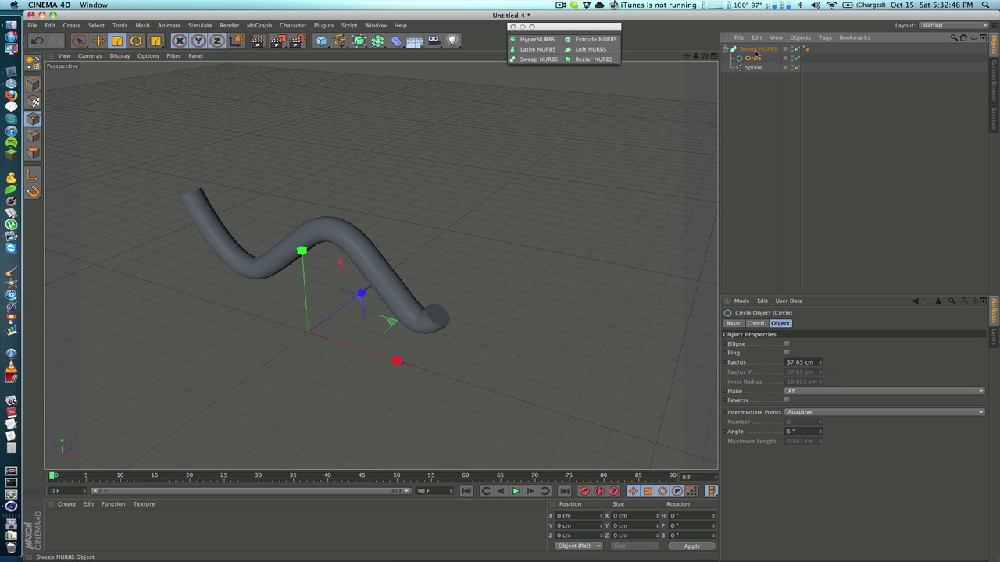
mouse_move(820, 364)
mouse_down()
mouse_move(820, 406)
mouse_move(820, 333)
mouse_move(820, 376)
mouse_up()
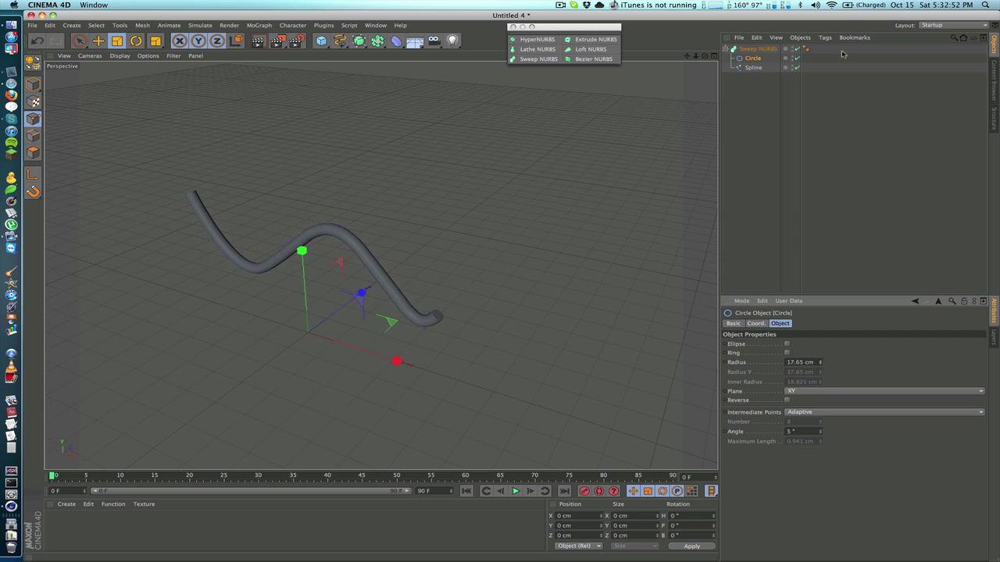
Replace the circle in the Sweep NURBS with a Cissoid spline placed as its first child.
key(Delete)
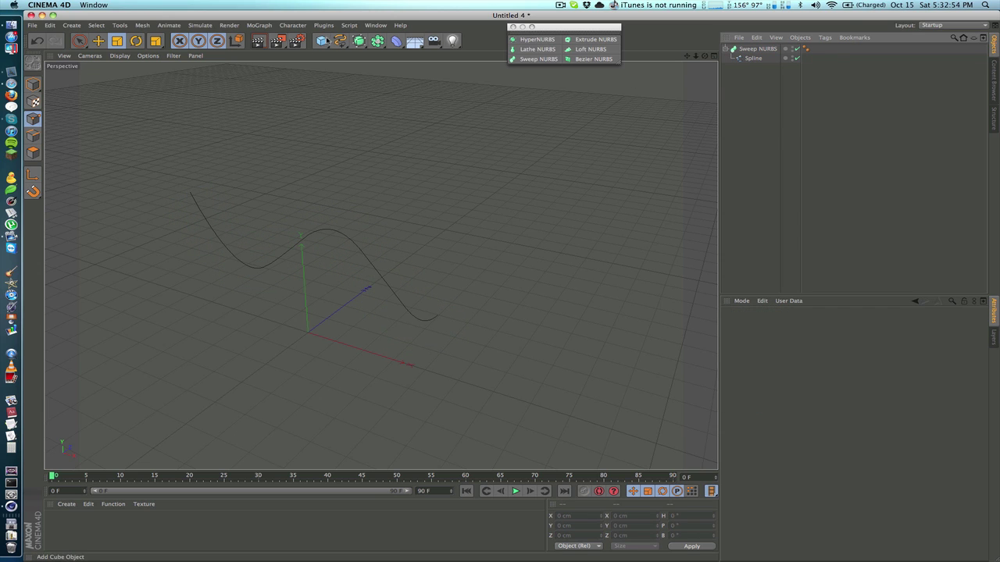
drag(341, 42, 409, 143)
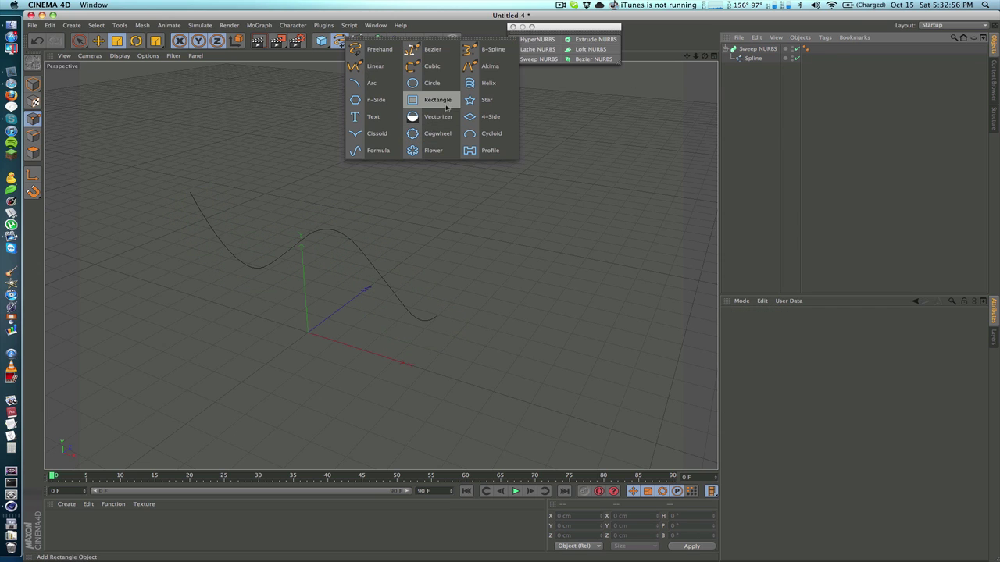
click(387, 139)
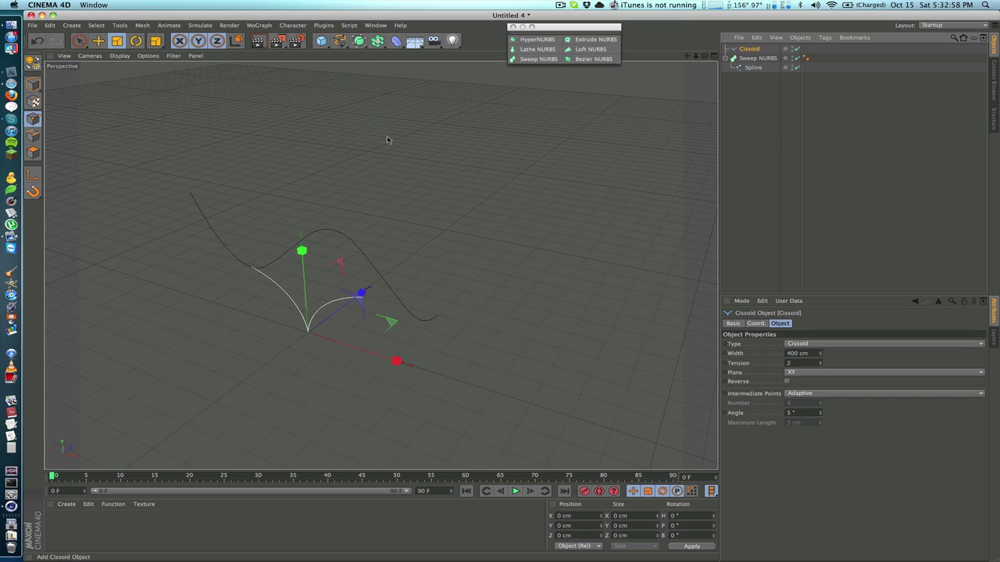
drag(752, 59, 751, 59)
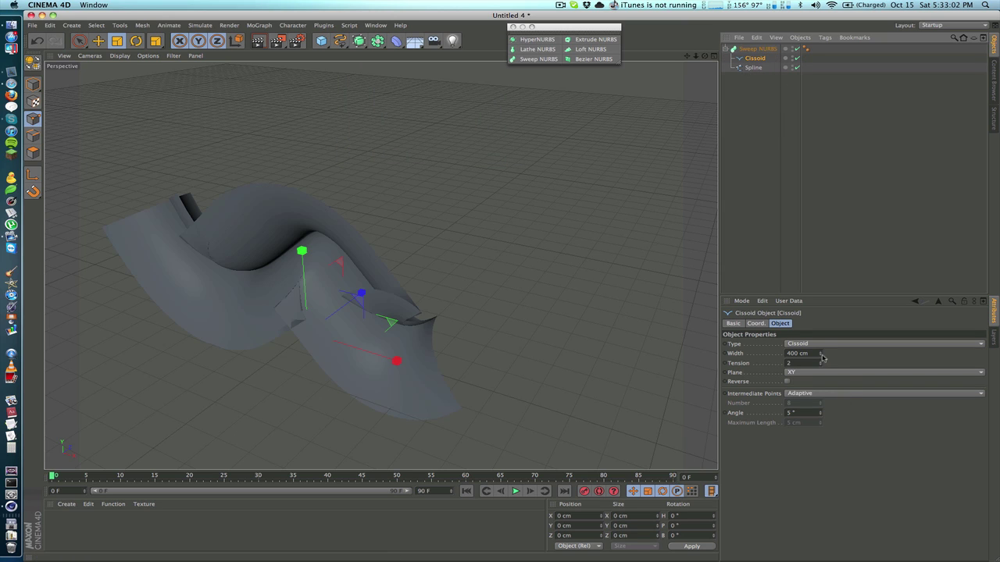
Reduce the cissoid's width to 93 cm and view the swept shape from other angles.
drag(819, 356, 819, 484)
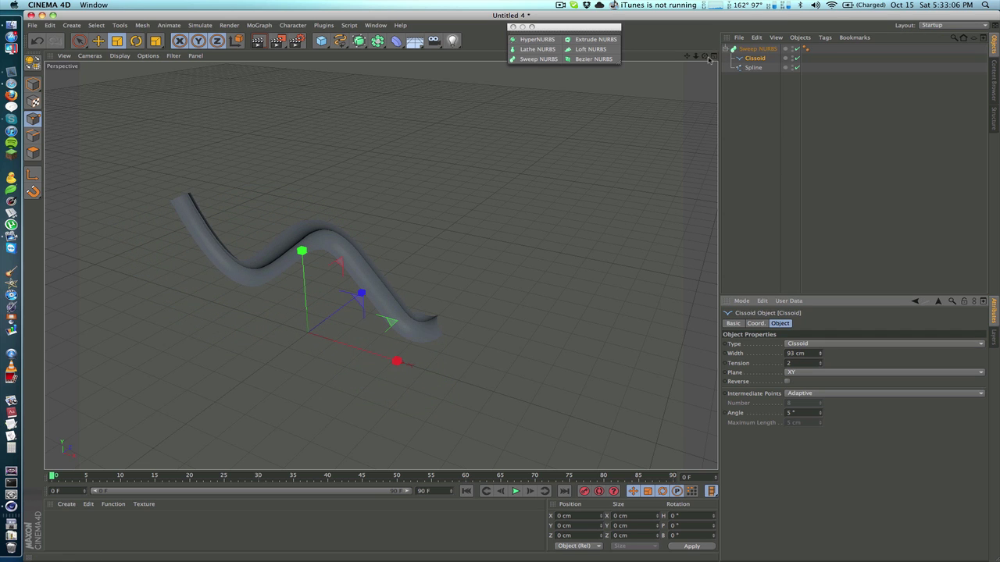
drag(705, 57, 380, 265)
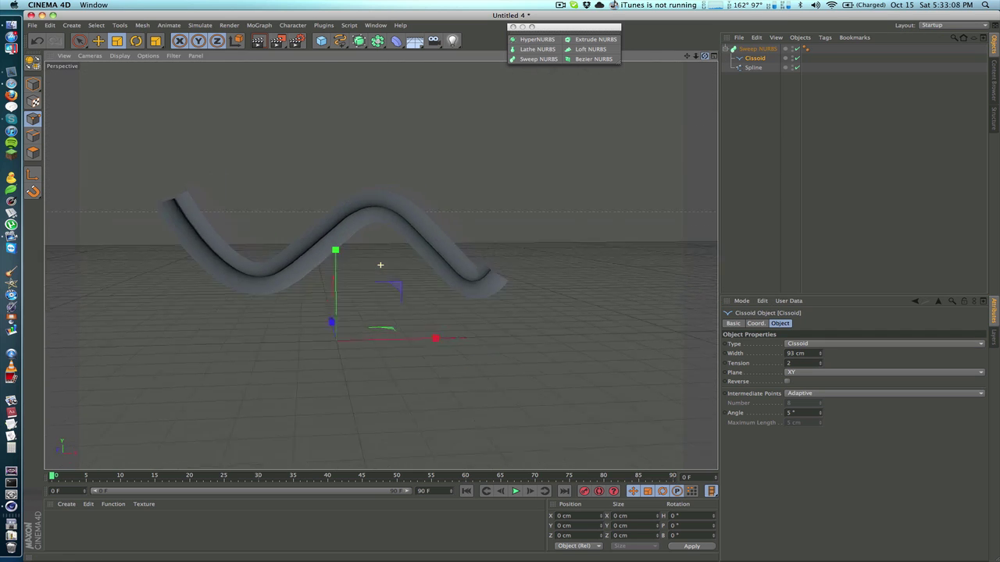
alt+drag(381, 264, 380, 264)
Delete the Sweep NURBS with its splines and add a Bezier NURBS object.
click(742, 50)
key(Delete)
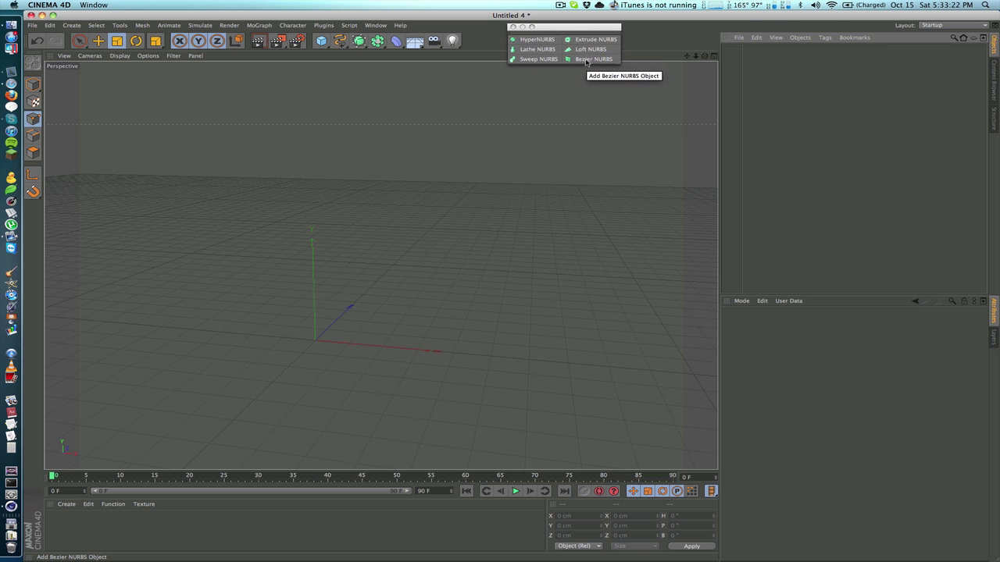
click(590, 59)
Examine the Bezier NURBS surface and its control grid lines up close.
drag(688, 57, 772, 2)
scroll(539, 294, up, 3)
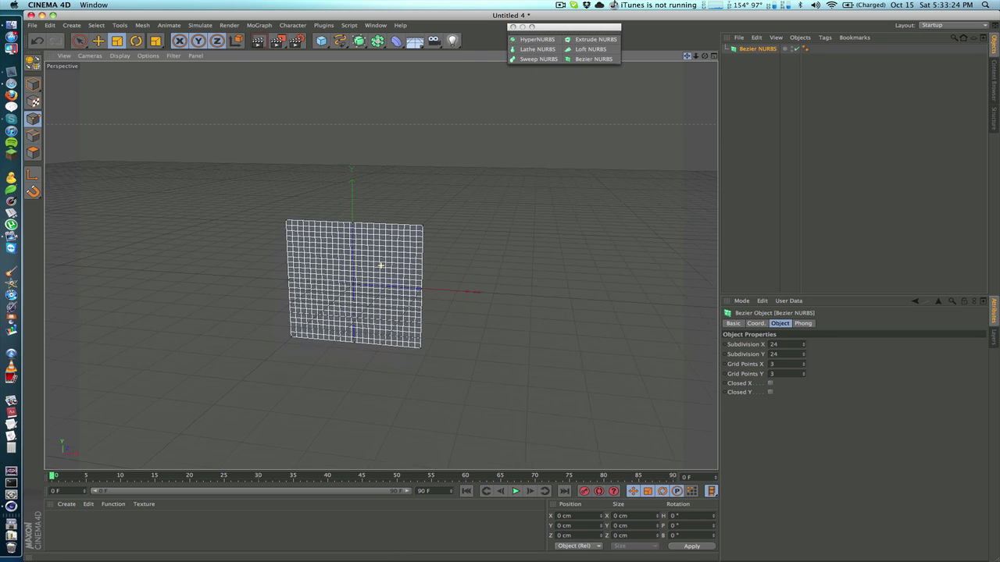
scroll(539, 294, up, 3)
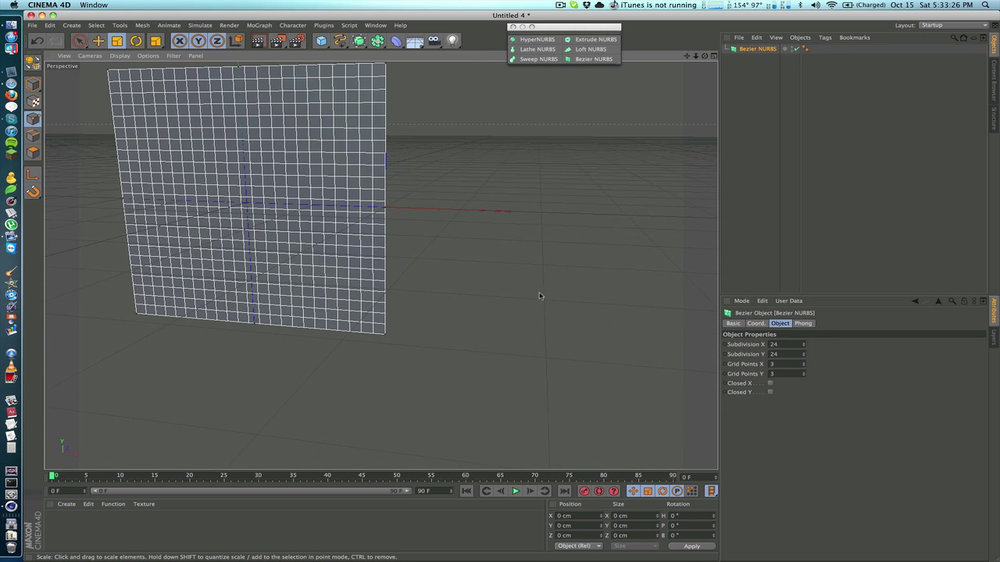
drag(687, 57, 834, 114)
scroll(543, 188, up, 3)
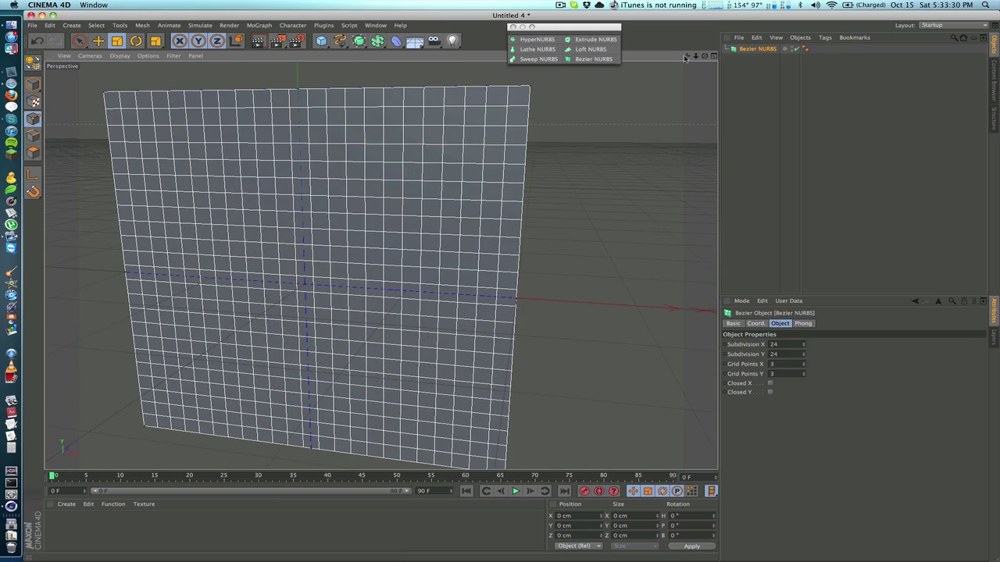
drag(686, 57, 747, 10)
scroll(511, 205, up, 3)
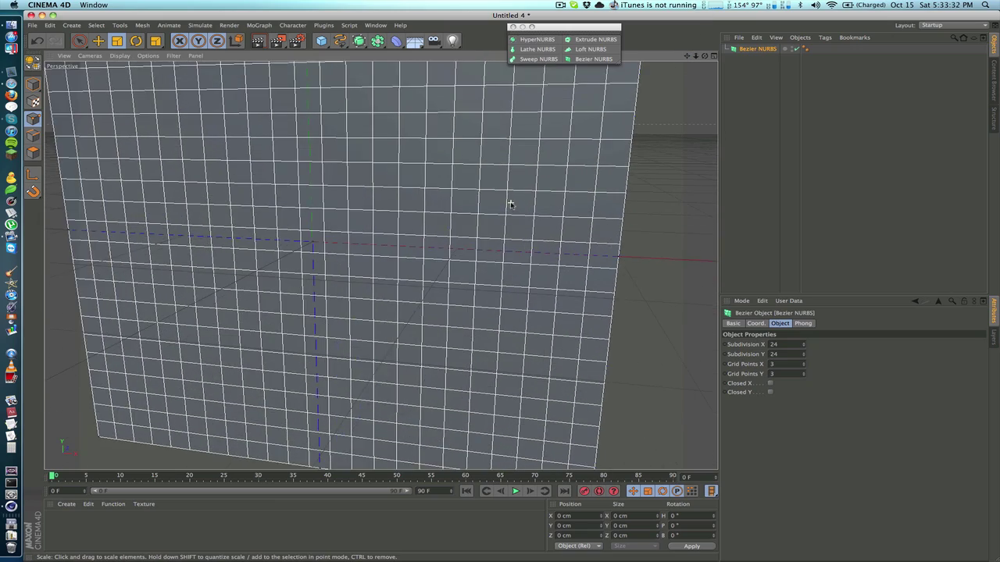
scroll(586, 146, down, 1)
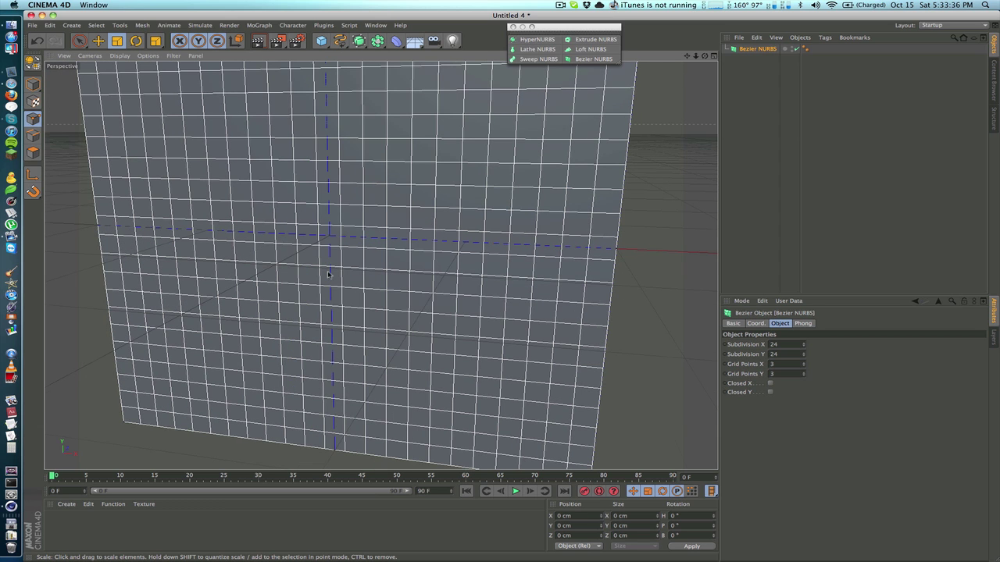
scroll(328, 275, down, 3)
drag(688, 59, 725, 66)
Set the Bezier NURBS grid points to 10 in both X and Y.
click(782, 365)
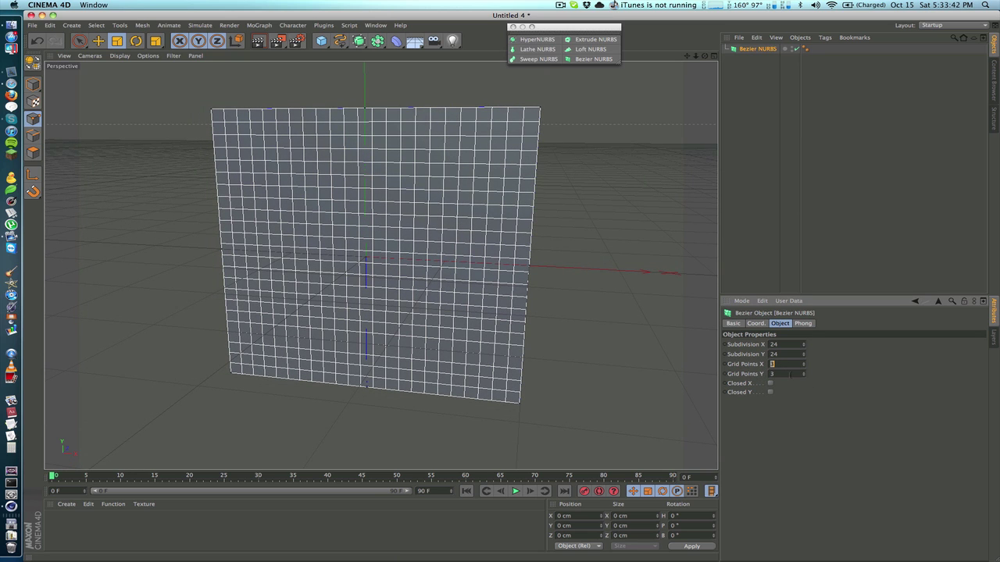
text(10)
key(Tab)
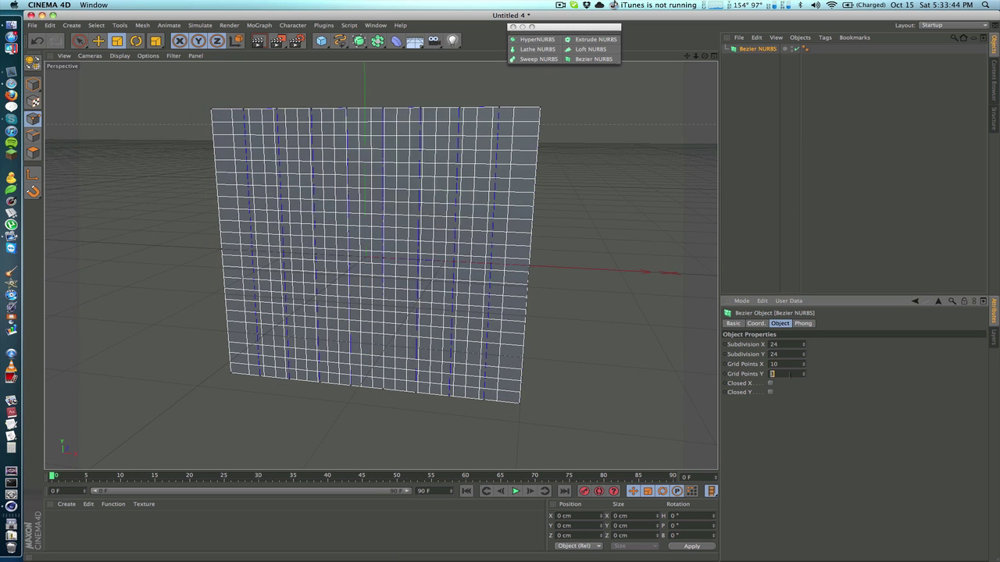
key(Return)
Move an upper-left grid point of the Bezier NURBS to about -146 cm in Z and a lower-right one to about 174 cm.
scroll(496, 197, up, 6)
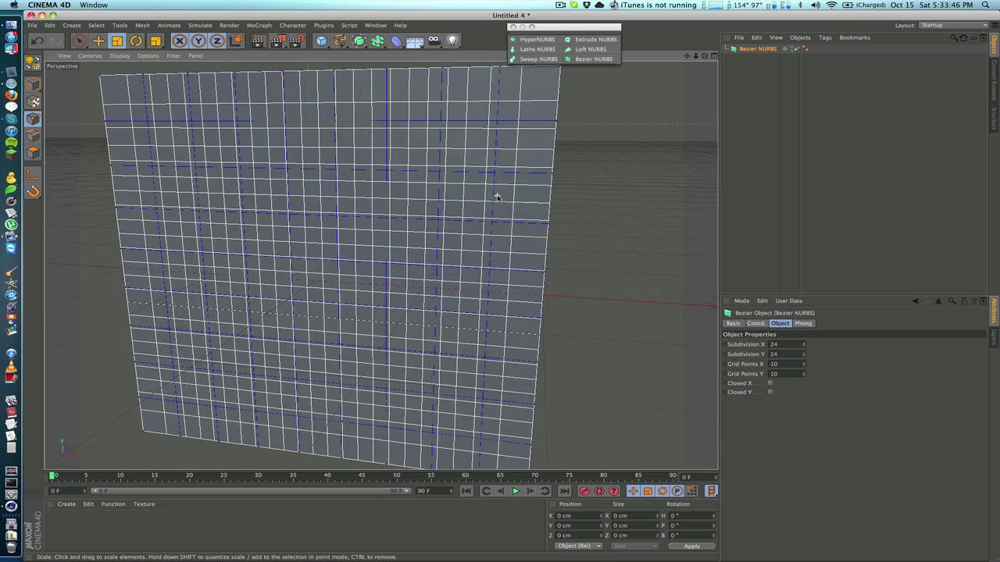
scroll(496, 197, down, 8)
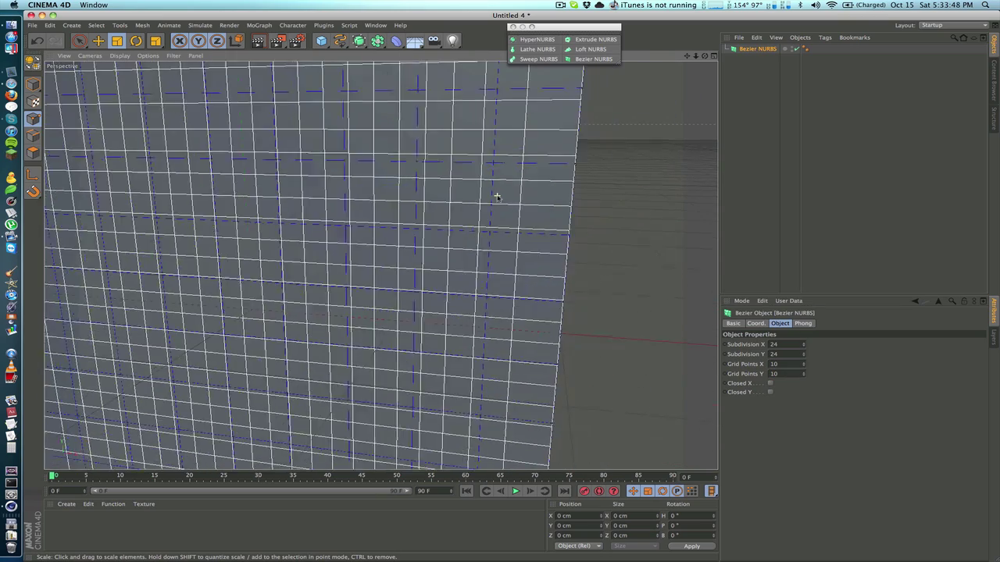
scroll(497, 197, down, 2)
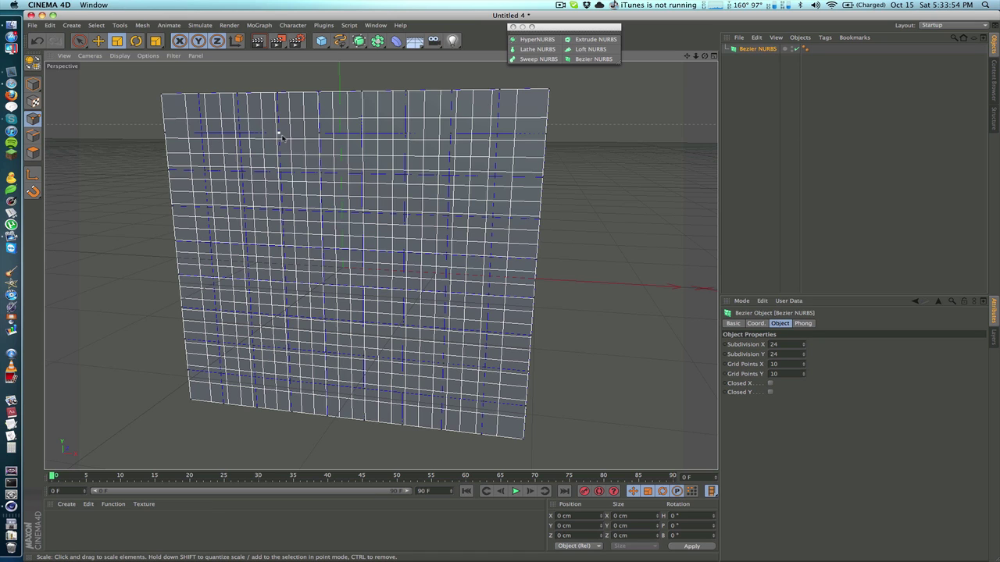
key(e)
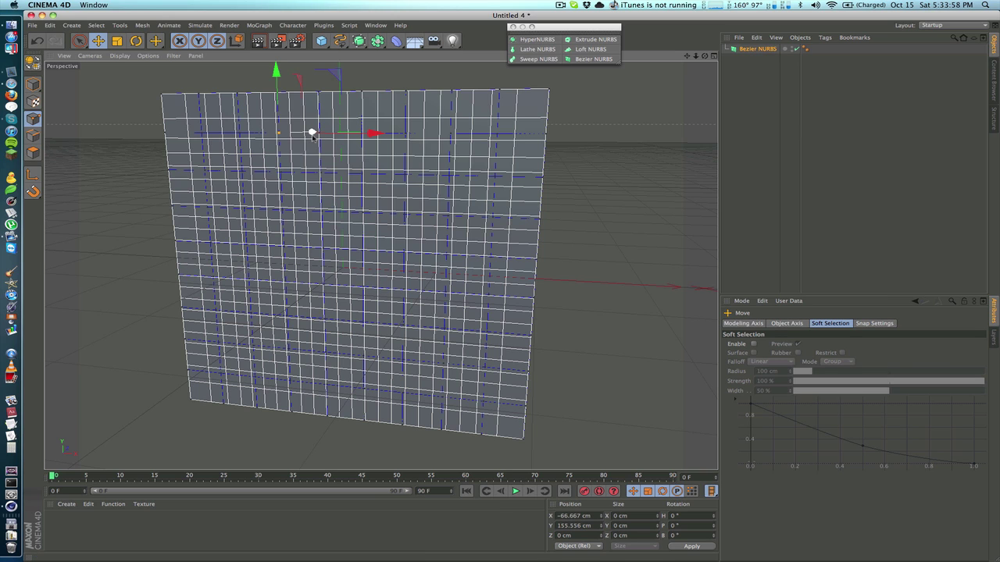
drag(311, 134, 255, 159)
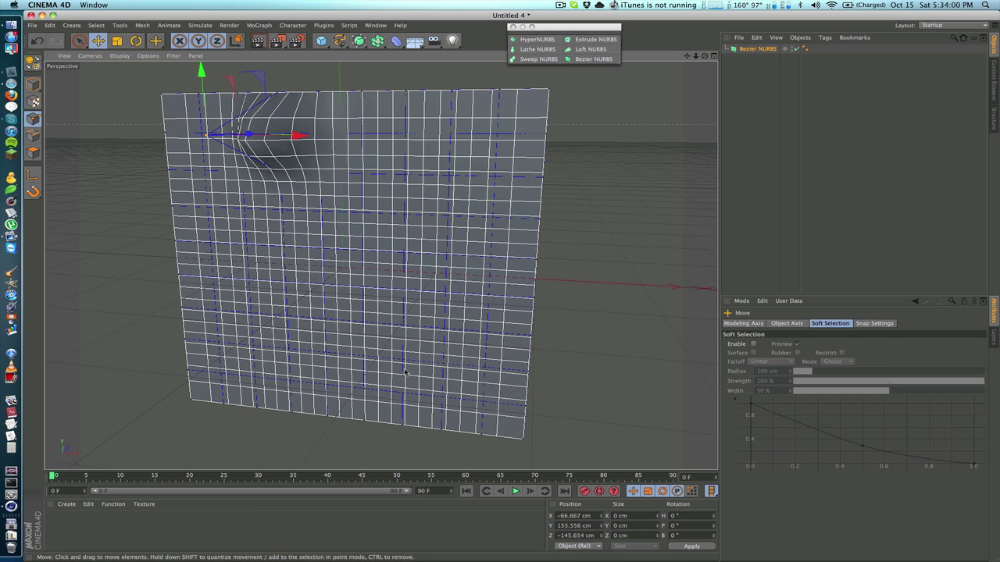
drag(419, 329, 443, 289)
Live-select a diagonal group of grid points around the middle of the surface and move them to about -204 cm in Z.
key(space)
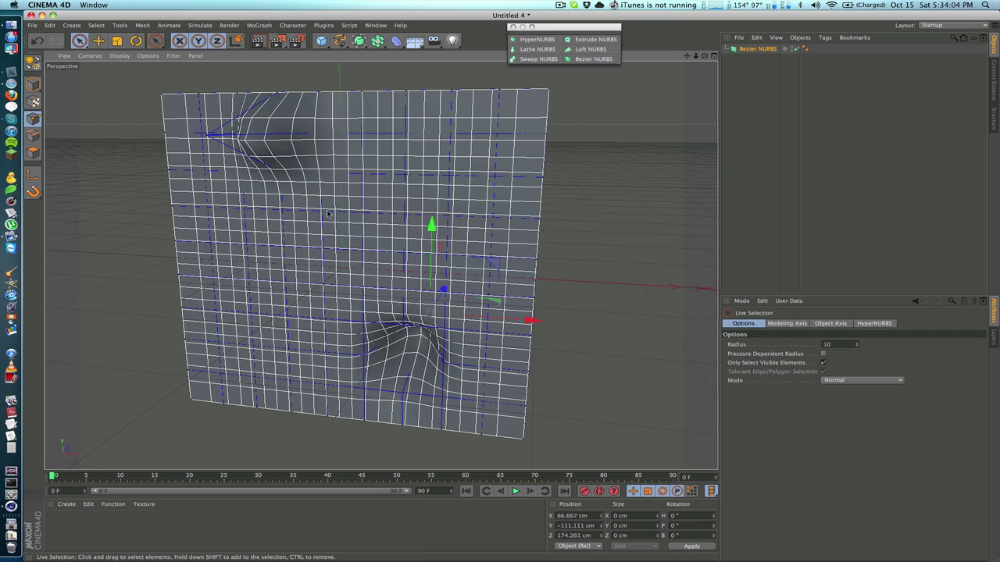
click(322, 211)
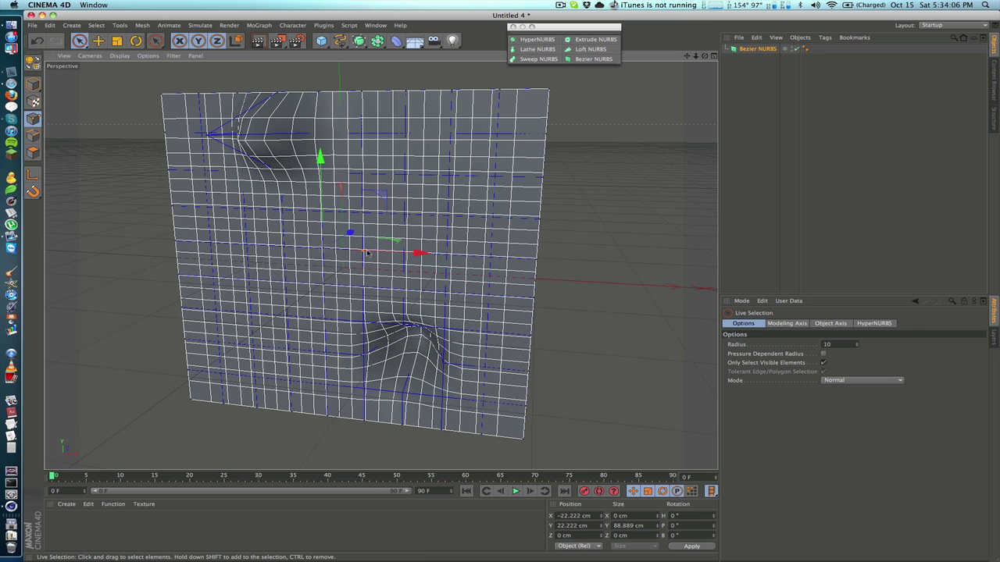
click(364, 233)
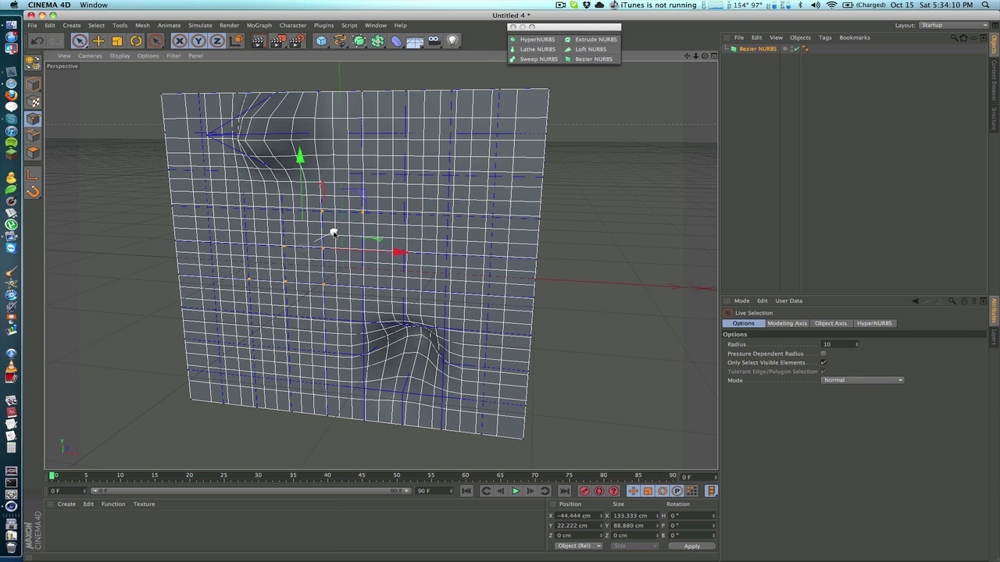
drag(334, 231, 247, 274)
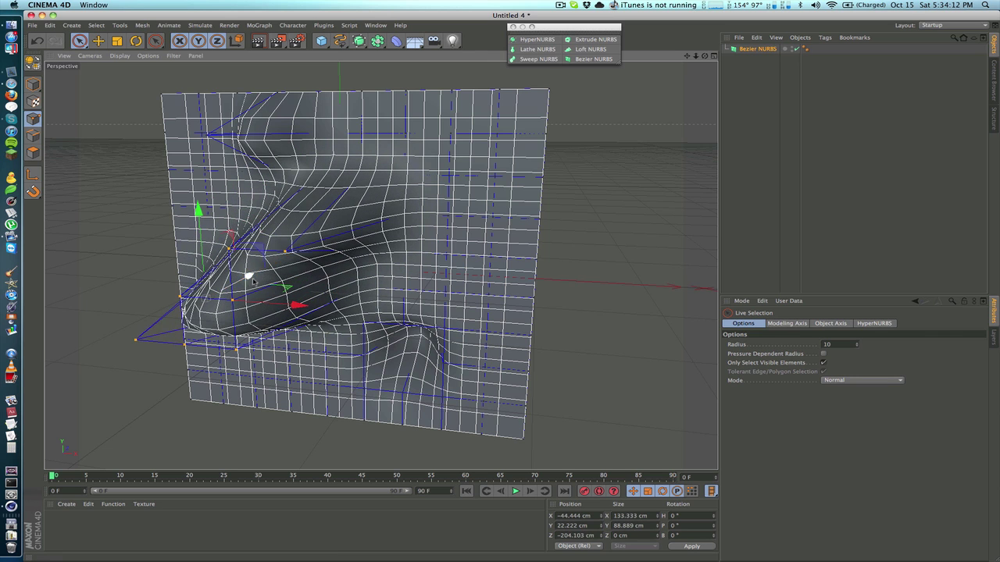
Deselect the Bezier NURBS and examine the deformed surface from several angles.
click(838, 182)
drag(704, 57, 380, 265)
drag(574, 73, 566, 74)
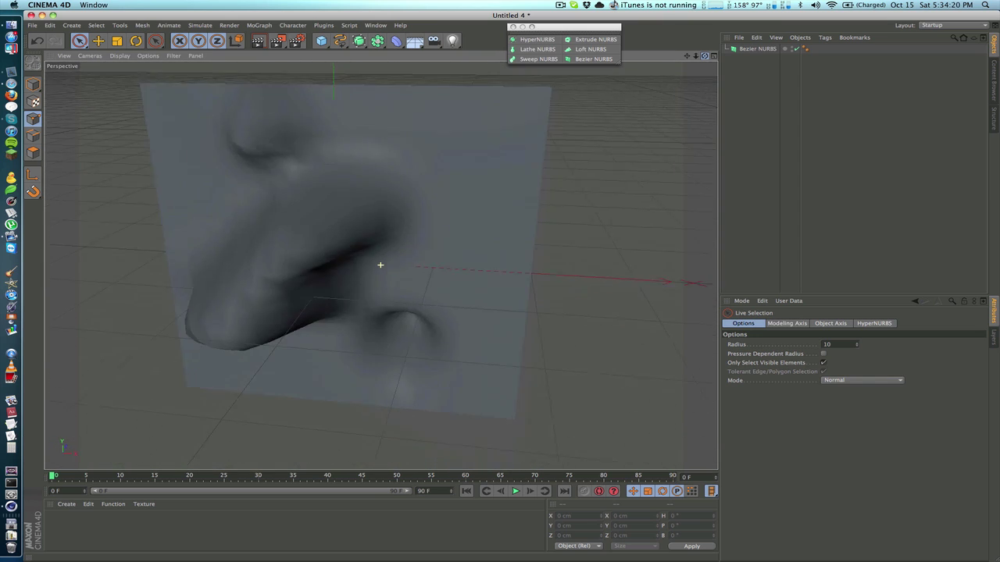
drag(380, 265, 399, 261)
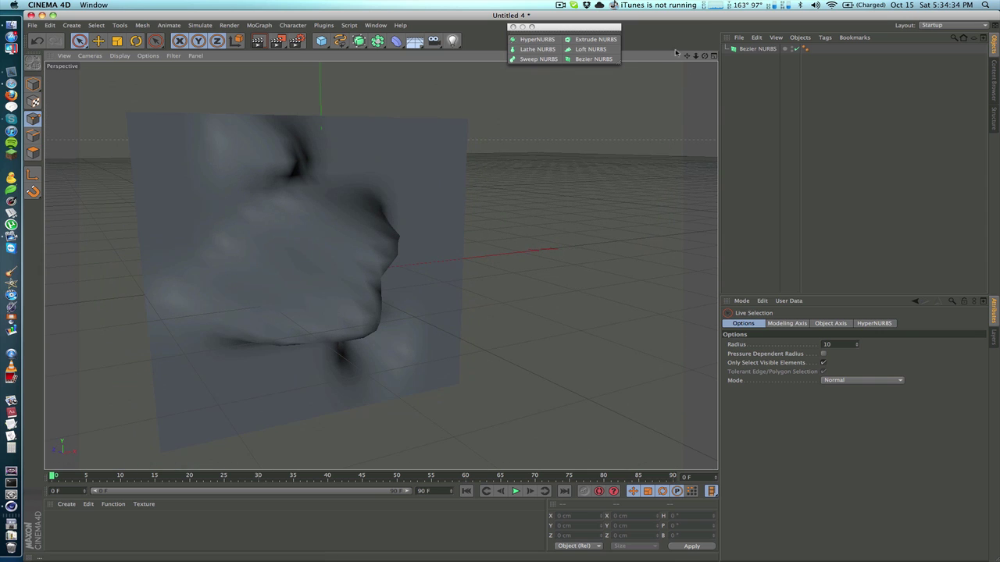
drag(686, 57, 747, 21)
scroll(496, 243, down, 2)
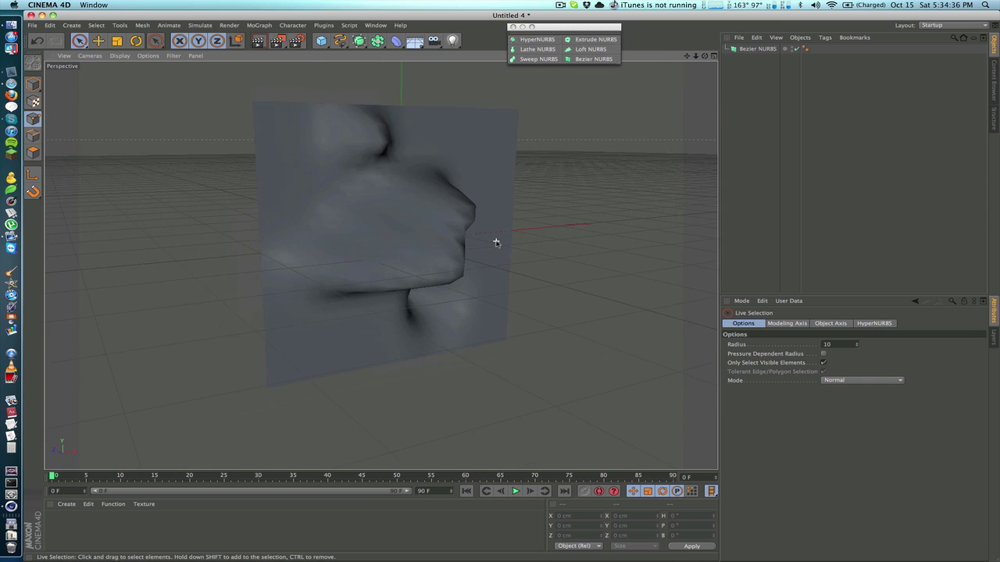